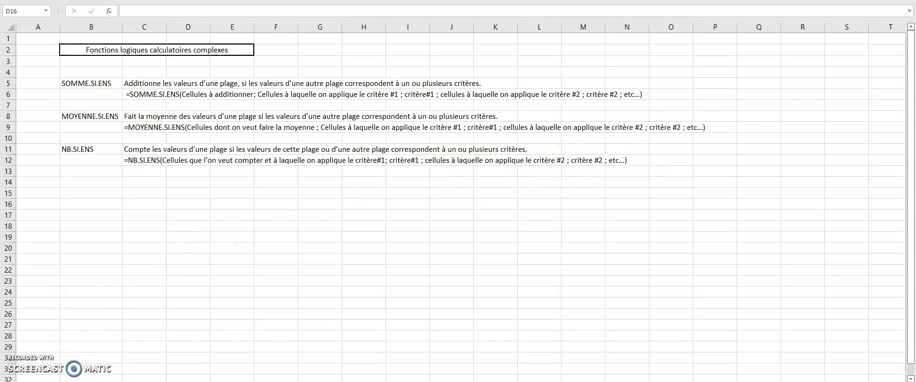
# Step: On the next worksheet, start a SOMME.SI.ENS formula in D17 with D6:D9 as the sum range
pyautogui.hotkey('ctrl', 'pagedown')
pyautogui.click(151, 252)
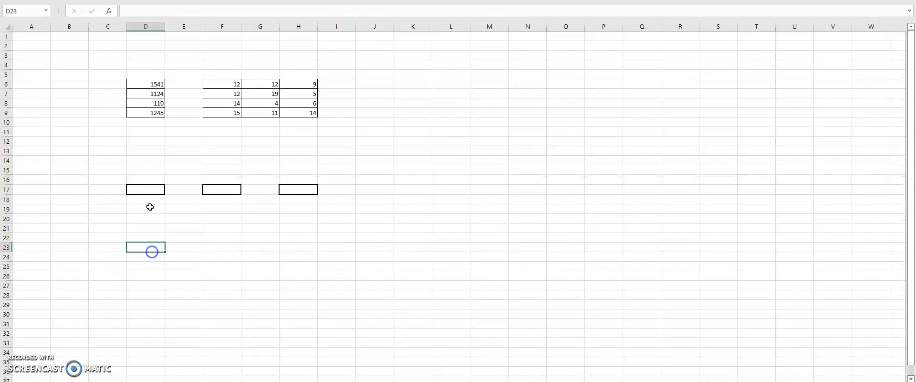
pyautogui.click(148, 190)
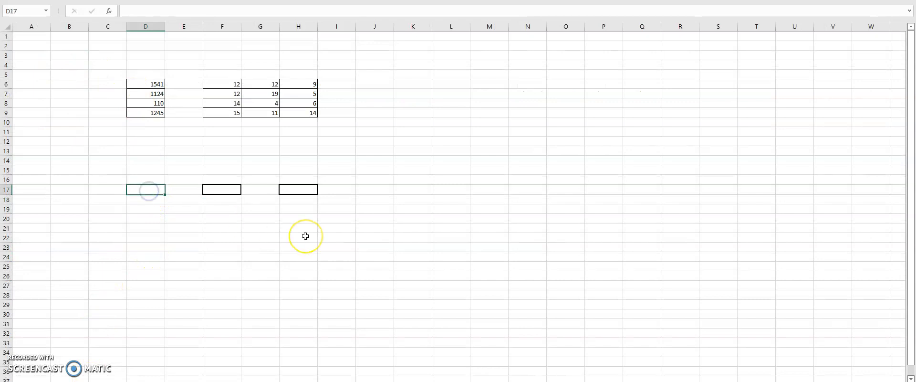
pyautogui.write('=SOMME.SS')
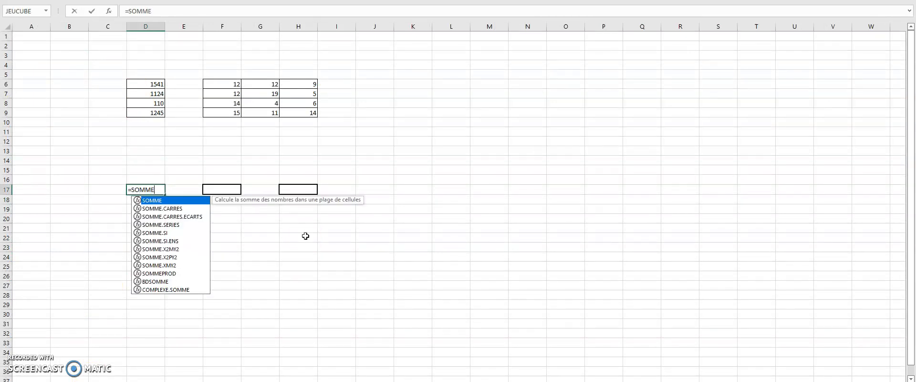
pyautogui.press('BackSpace')
pyautogui.write('I.ENS(')
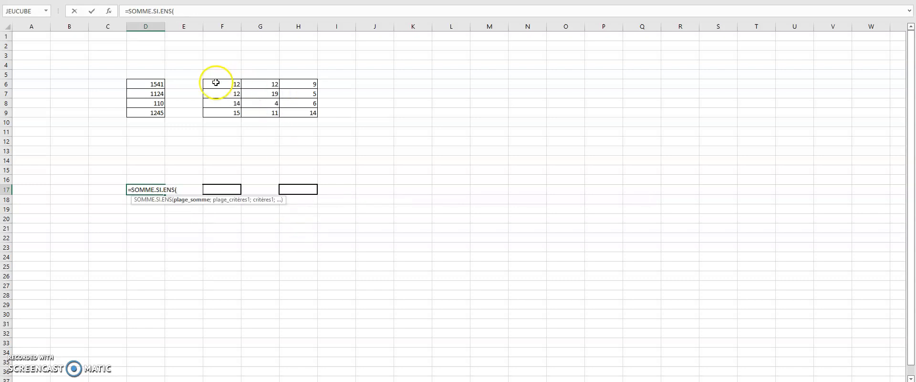
pyautogui.click(149, 86)
pyautogui.moveTo(149, 96); pyautogui.dragTo(149, 111)
# Step: Complete the D17 formula with criteria range F6:F9 and criterion ">15"
pyautogui.write(';')
pyautogui.moveTo(225, 84); pyautogui.dragTo(220, 108)
pyautogui.write(';')
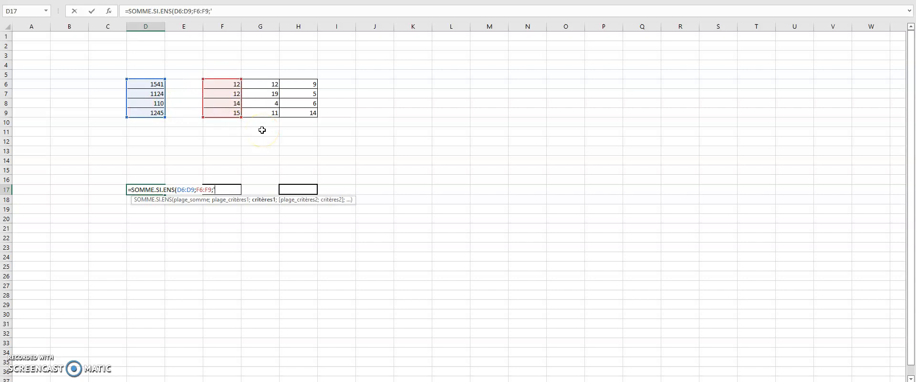
pyautogui.write('">15")')
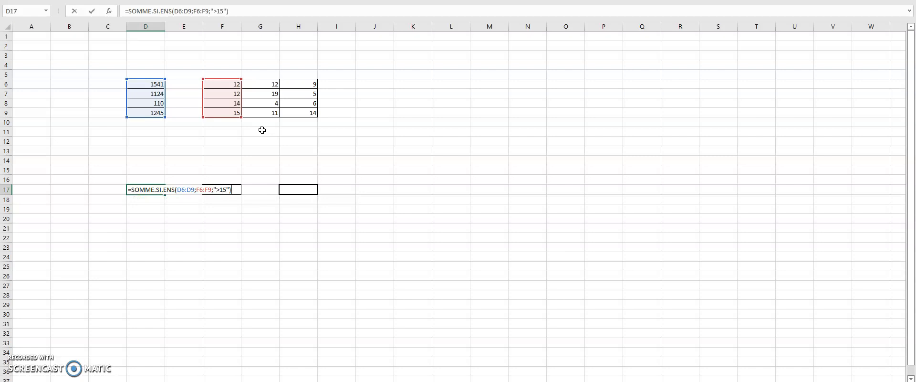
pyautogui.press('Return')
pyautogui.press('Up')
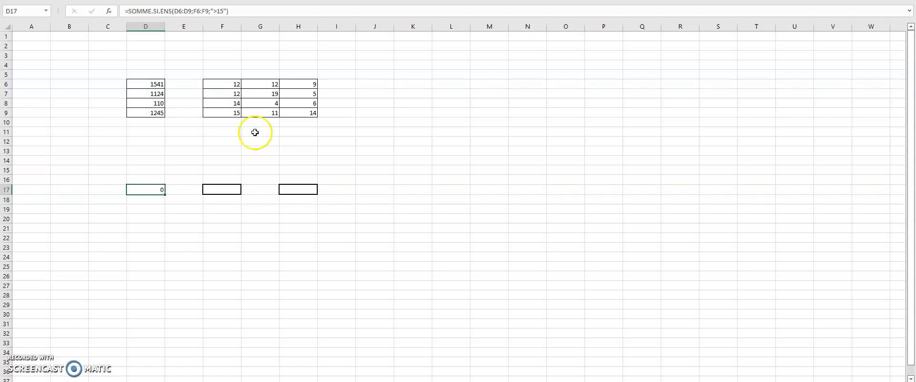
# Step: Change the criterion in D17's formula to ">14" and compare the result with F9 and D9
pyautogui.click(217, 11)
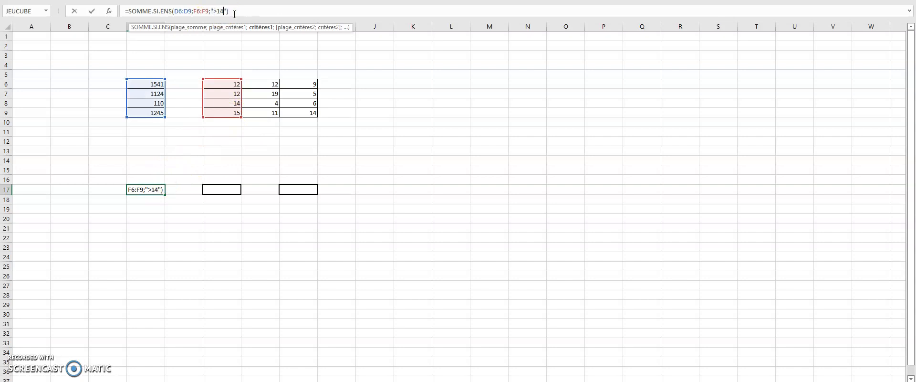
pyautogui.press('Return')
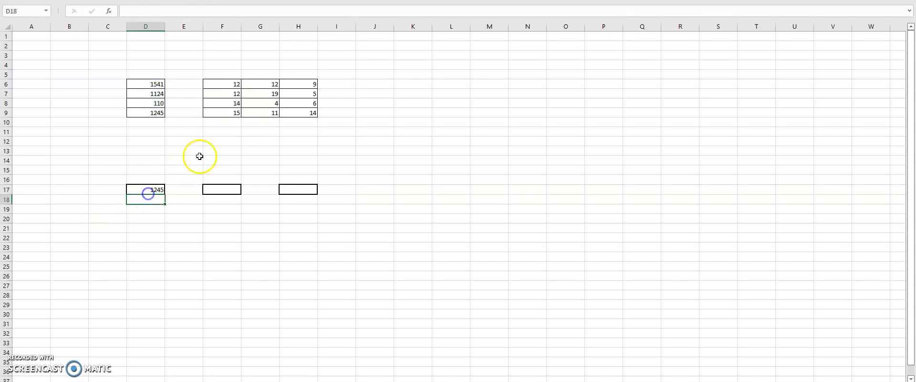
pyautogui.click(229, 114)
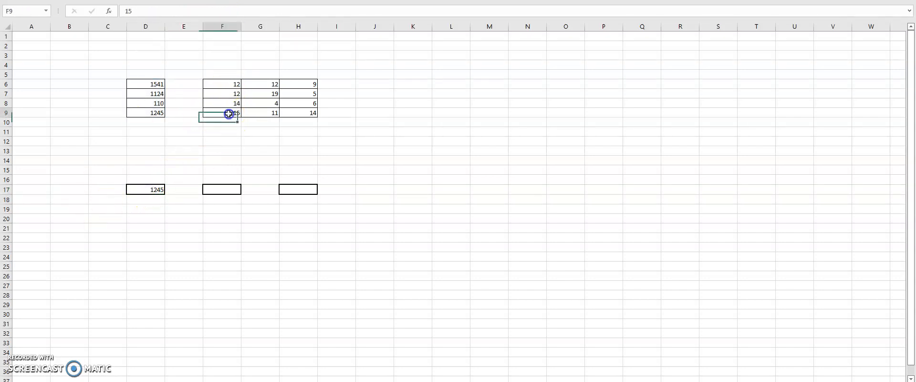
pyautogui.click(145, 112)
pyautogui.click(148, 184)
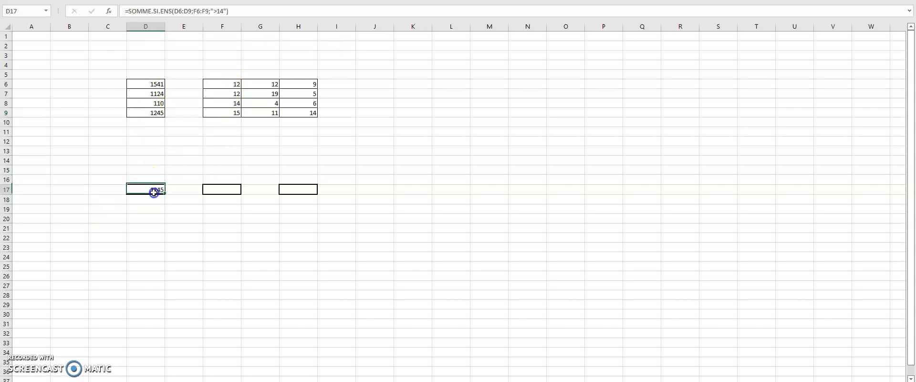
# Step: Reopen the D17 formula for further arguments and set the criterion for F6:F9 to ">10"
pyautogui.click(262, 11)
pyautogui.doubleClick(154, 189)
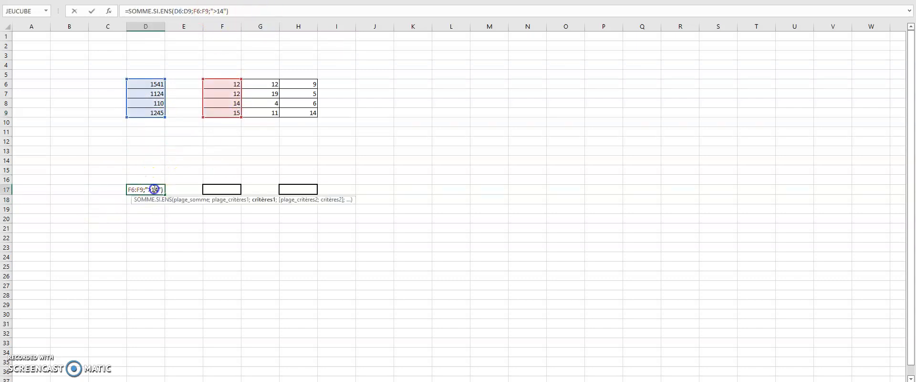
pyautogui.click(237, 190)
pyautogui.press('BackSpace')
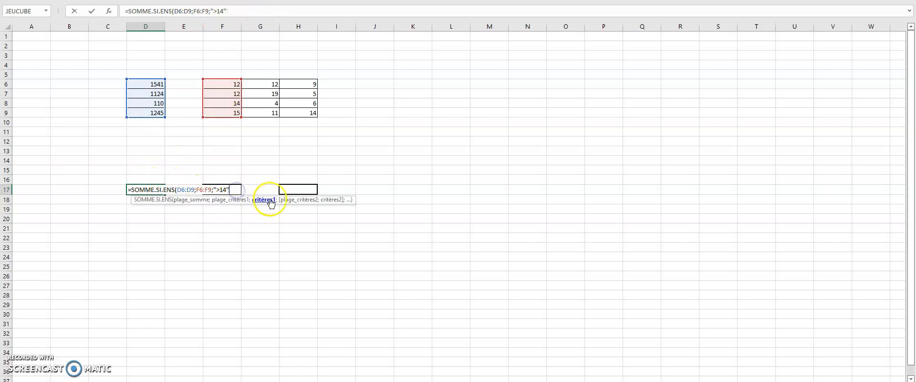
pyautogui.write(';')
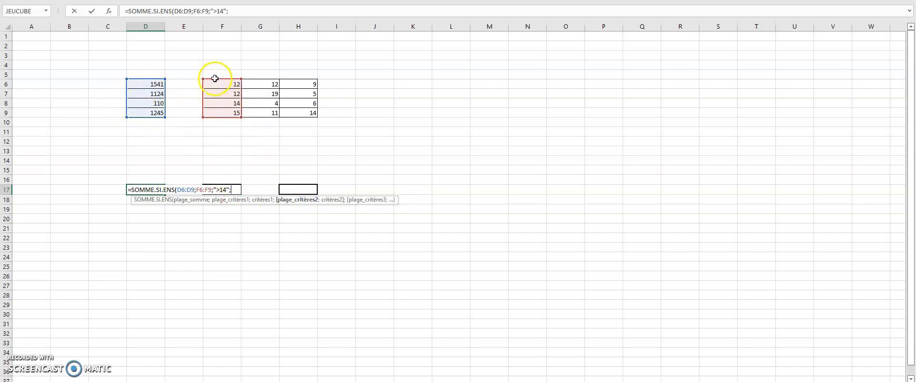
pyautogui.press('BackSpace')
pyautogui.press('BackSpace')
pyautogui.press('BackSpace')
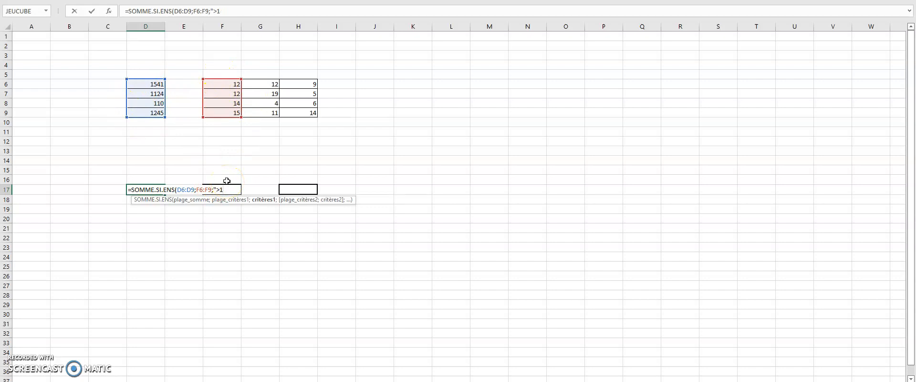
pyautogui.write('0";')
# Step: Add the conditions G6:G9 with ">10" and H6:H9 with "<8" to the D17 formula
pyautogui.moveTo(262, 85); pyautogui.dragTo(263, 115)
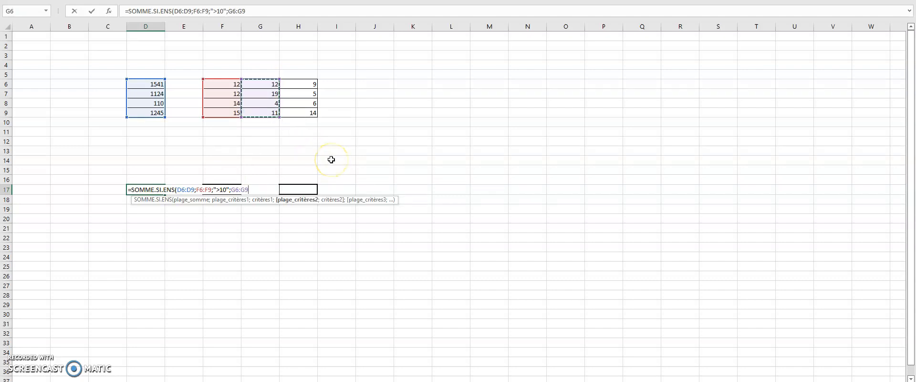
pyautogui.write(';')
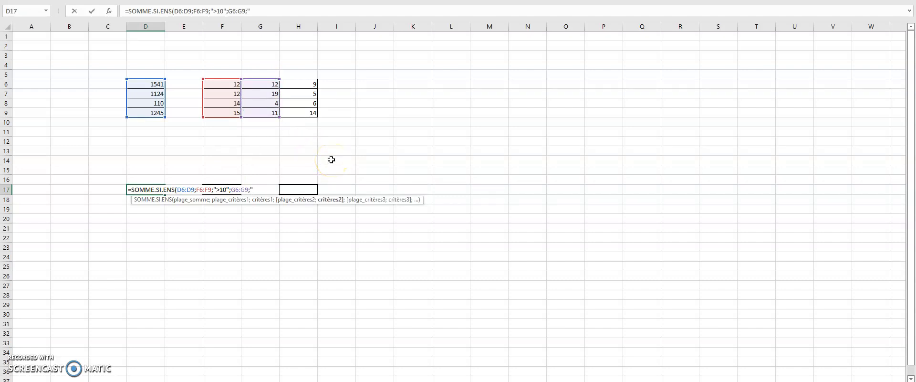
pyautogui.write('">10";')
pyautogui.moveTo(307, 82); pyautogui.dragTo(304, 114)
pyautogui.write(';')
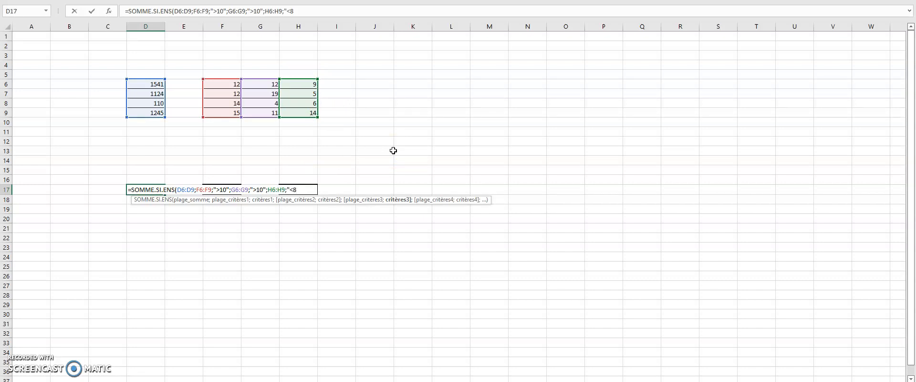
pyautogui.write('"<8")')
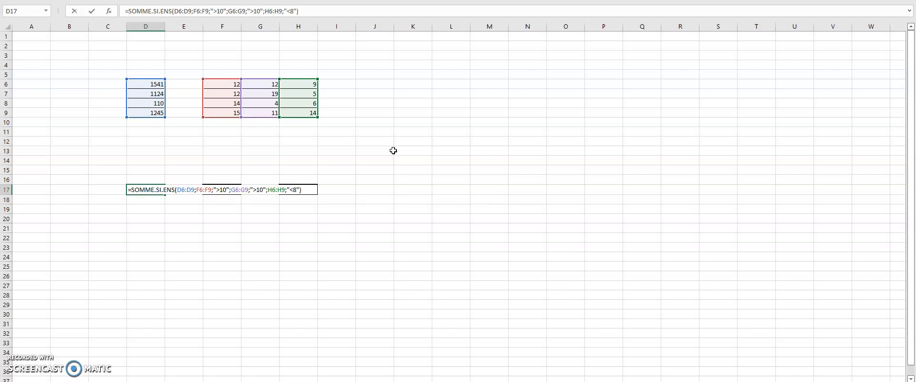
pyautogui.press('Return')
# Step: Check the first condition of the D17 formula and fill the matching cells F6:F9 with green
pyautogui.click(150, 189)
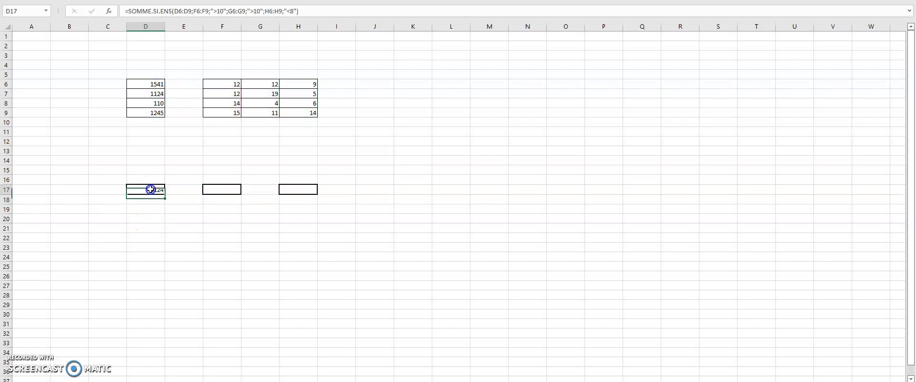
pyautogui.click(153, 91)
pyautogui.click(152, 191)
pyautogui.doubleClick(152, 191)
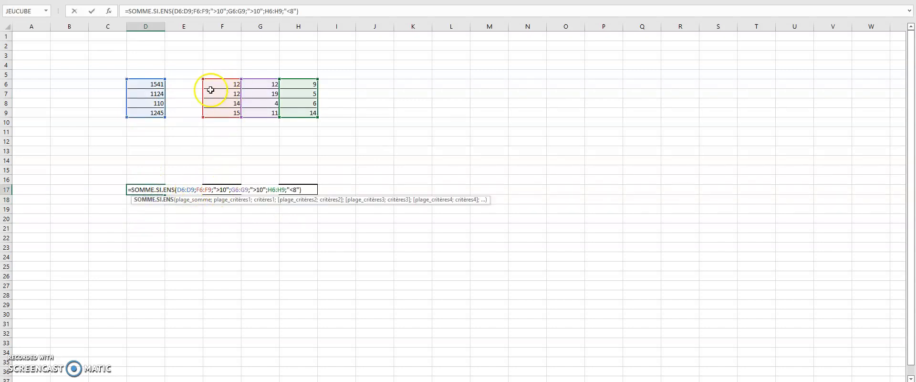
pyautogui.press('Return')
pyautogui.moveTo(214, 84); pyautogui.dragTo(221, 113)
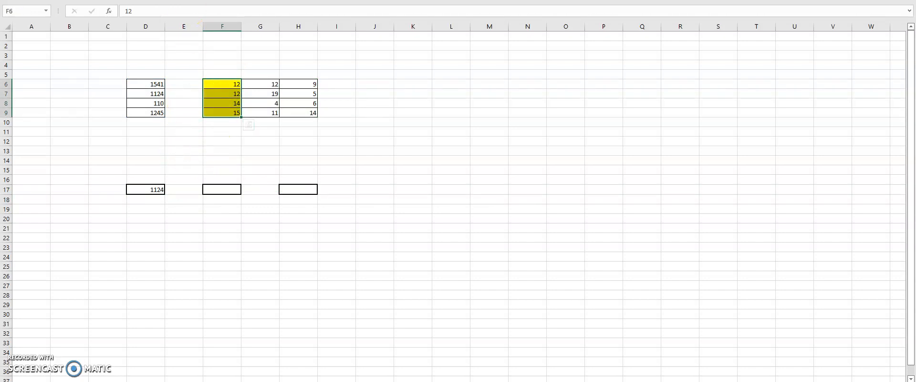
pyautogui.click(191, 0)
pyautogui.click(262, 10)
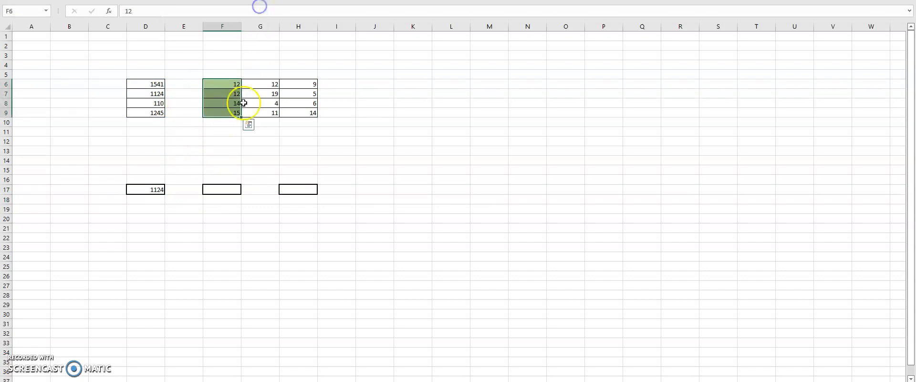
# Step: Check the second condition, fill G6, G7 and G9 with green, and colour the text of G8 red
pyautogui.click(159, 190)
pyautogui.doubleClick(163, 190)
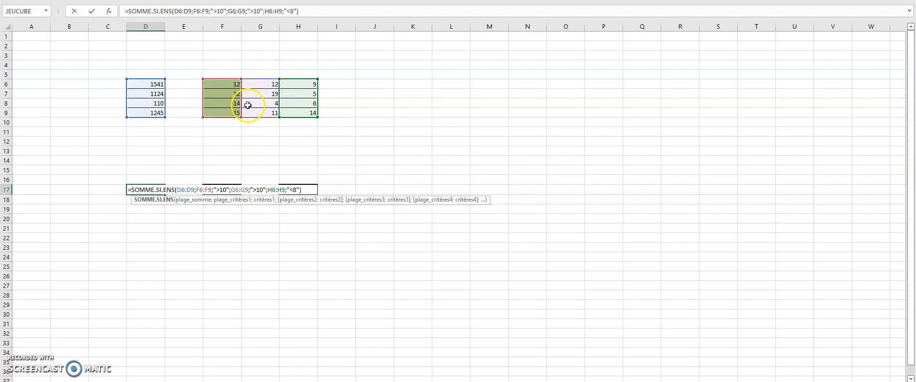
pyautogui.press('Return')
pyautogui.moveTo(270, 91); pyautogui.dragTo(270, 94)
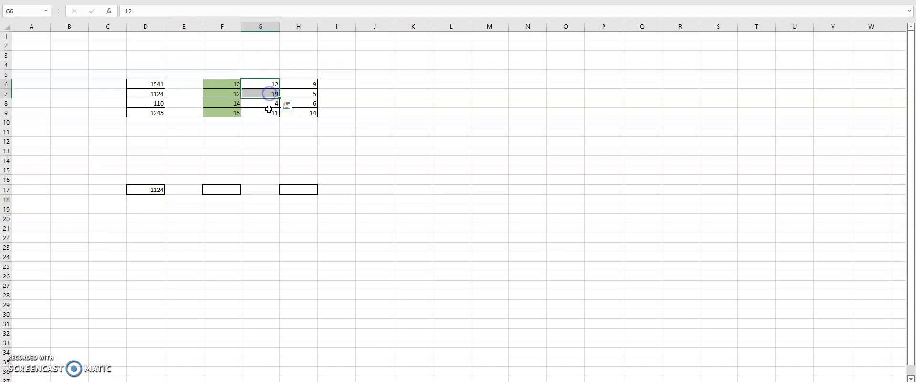
pyautogui.keyDown('ctrl'); pyautogui.click(267, 111); pyautogui.keyUp('ctrl')
pyautogui.press('F4')
pyautogui.click(264, 103)
pyautogui.click(268, 152)
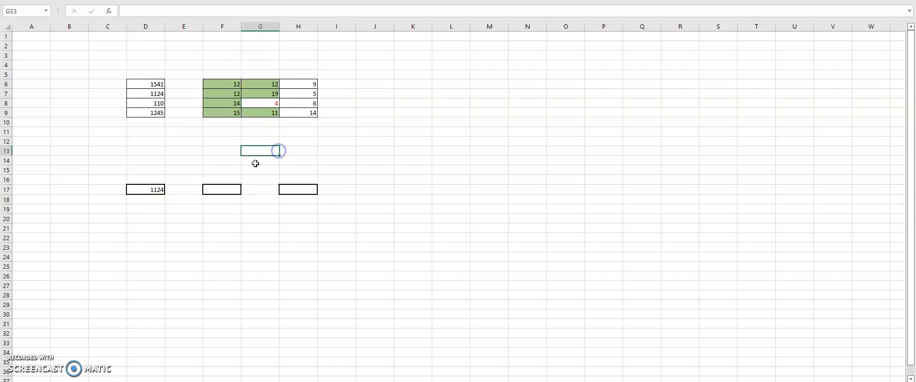
# Step: Try filling H6 and H9 green with red text in H7 and H8, and undo both formatting changes
pyautogui.click(155, 190)
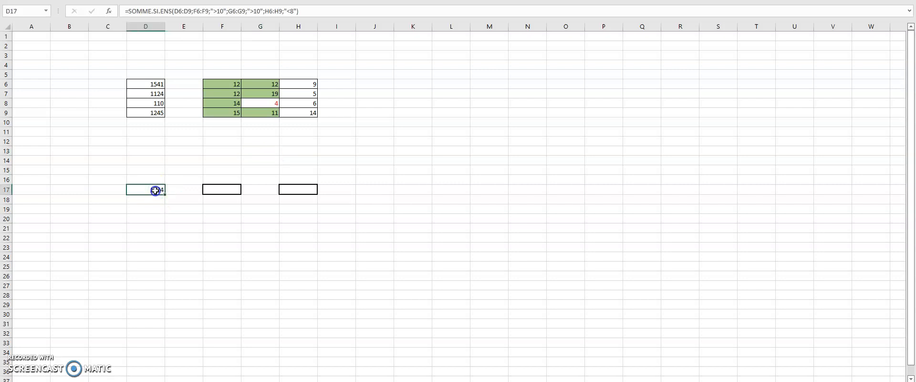
pyautogui.doubleClick(156, 190)
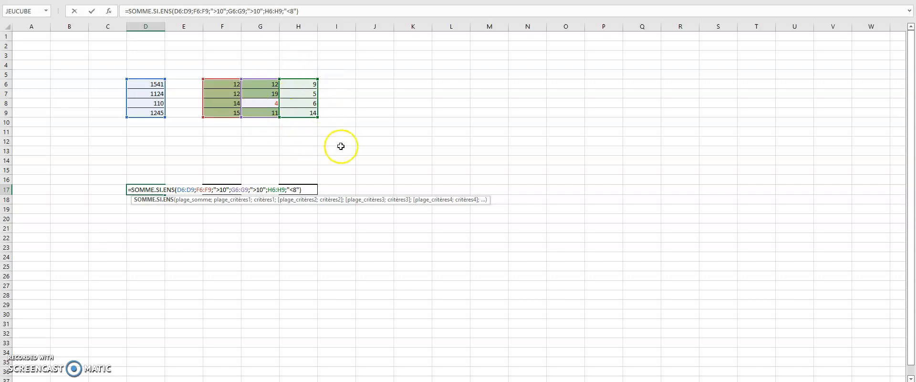
pyautogui.press('Return')
pyautogui.click(303, 84)
pyautogui.keyDown('ctrl'); pyautogui.click(303, 112); pyautogui.keyUp('ctrl')
pyautogui.click(298, 94)
pyautogui.keyDown('ctrl'); pyautogui.click(300, 101); pyautogui.keyUp('ctrl')
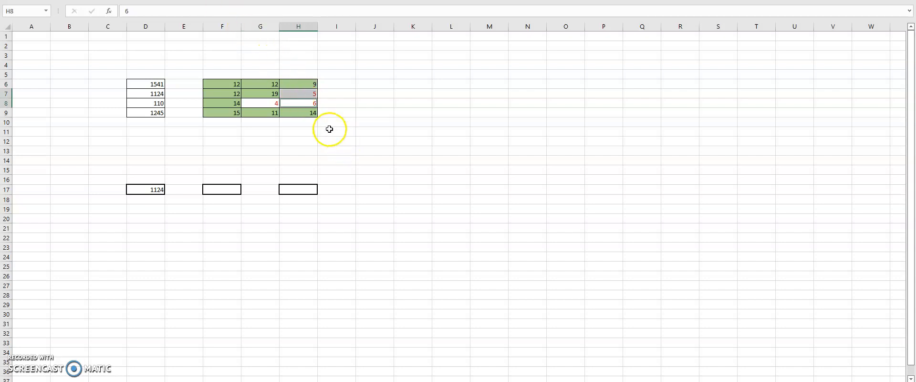
pyautogui.click(307, 81)
pyautogui.hotkey('ctrl', 'z')
pyautogui.hotkey('ctrl', 'z')
# Step: Colour the text of H6 and H9 red and fill H7 and H8 with green
pyautogui.click(301, 84)
pyautogui.keyDown('ctrl'); pyautogui.click(302, 111); pyautogui.keyUp('ctrl')
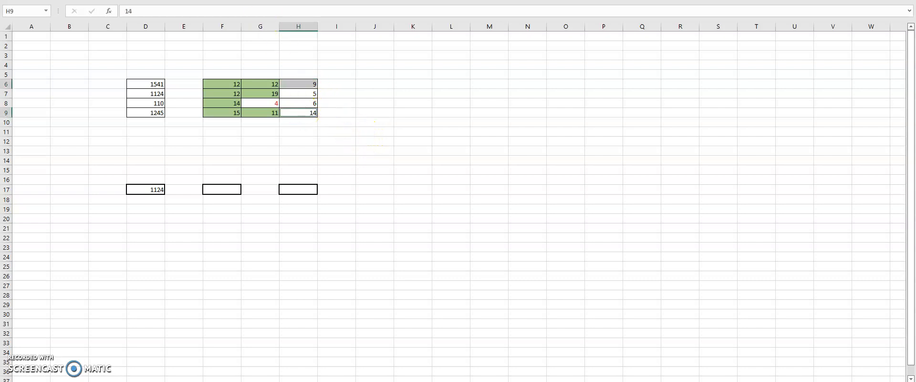
pyautogui.click(307, 94)
pyautogui.keyDown('ctrl'); pyautogui.click(307, 101); pyautogui.keyUp('ctrl')
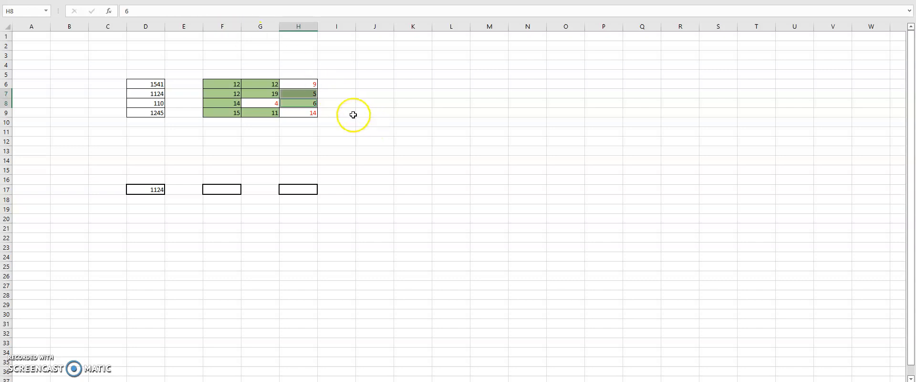
pyautogui.click(362, 104)
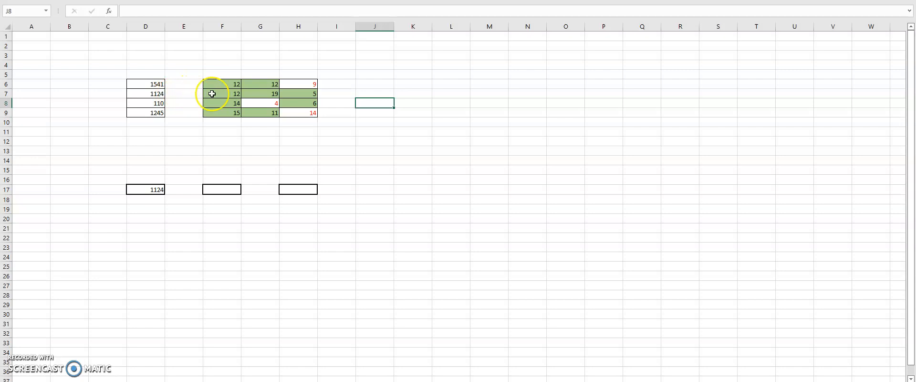
# Step: Examine row by row which values in F6:H9 meet all three conditions, comparing D7 with the D17 result
pyautogui.moveTo(157, 85); pyautogui.dragTo(156, 113)
pyautogui.click(157, 94)
pyautogui.moveTo(221, 94); pyautogui.dragTo(265, 93)
pyautogui.click(299, 94)
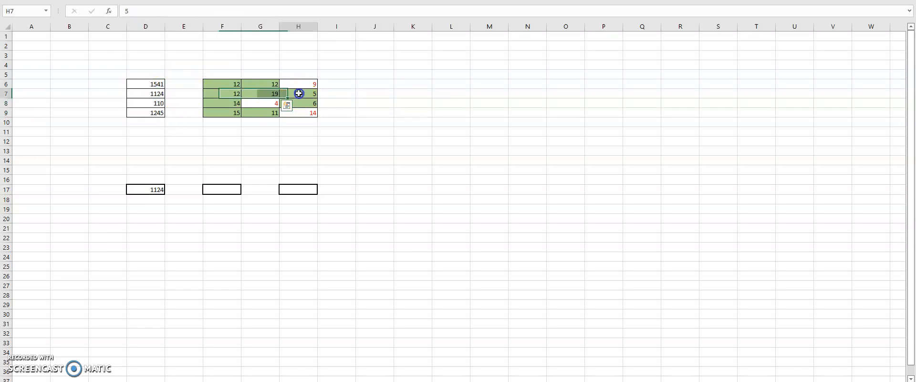
pyautogui.click(221, 94)
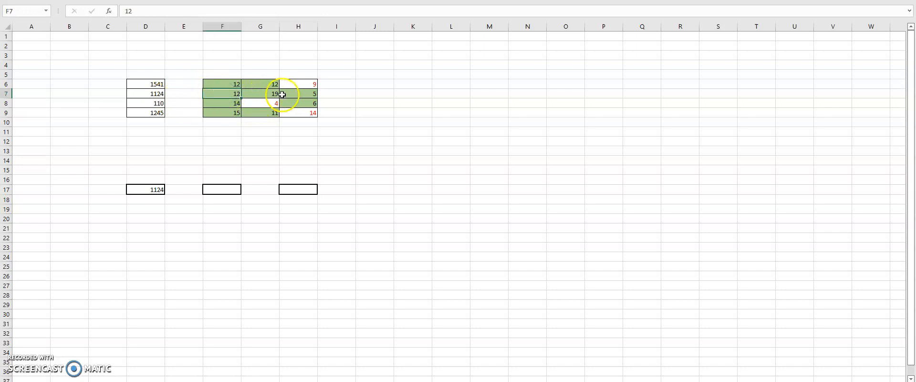
pyautogui.click(158, 94)
pyautogui.click(292, 93)
pyautogui.moveTo(293, 94); pyautogui.dragTo(235, 96)
pyautogui.click(154, 93)
pyautogui.click(143, 189)
pyautogui.click(276, 103)
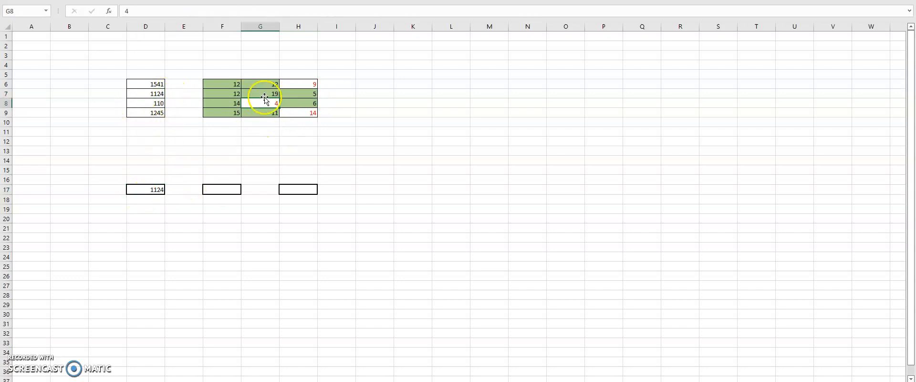
# Step: Change G8 to 22, review the SOMME.SI.ENS formula in D17, and fill G8 with green
pyautogui.press('Return')
pyautogui.click(138, 189)
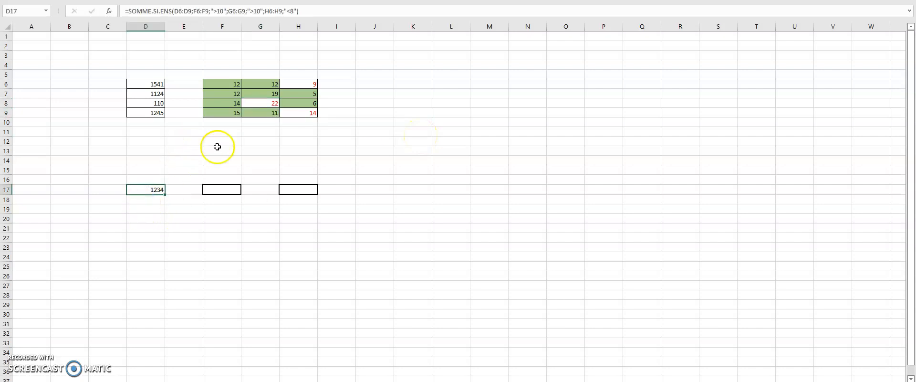
pyautogui.doubleClick(152, 189)
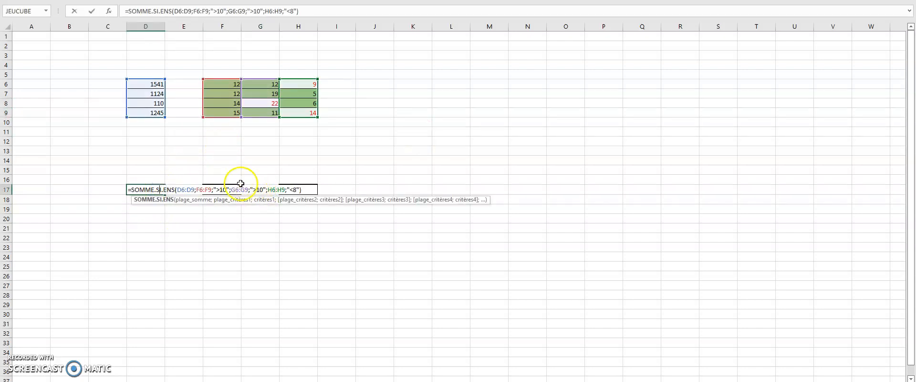
pyautogui.press('Return')
pyautogui.click(273, 101)
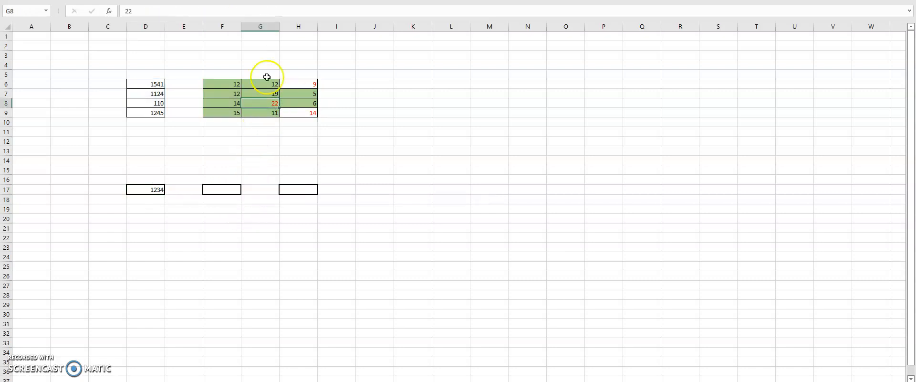
# Step: Examine which rows meet all the criteria, comparing F7:F8 and D7:D8 with the formula in D17
pyautogui.click(336, 168)
pyautogui.moveTo(224, 93)
pyautogui.mouseDown()
pyautogui.moveTo(307, 93)
pyautogui.moveTo(232, 102)
pyautogui.moveTo(319, 102)
pyautogui.moveTo(227, 106)
pyautogui.mouseUp()
pyautogui.doubleClick(136, 188)
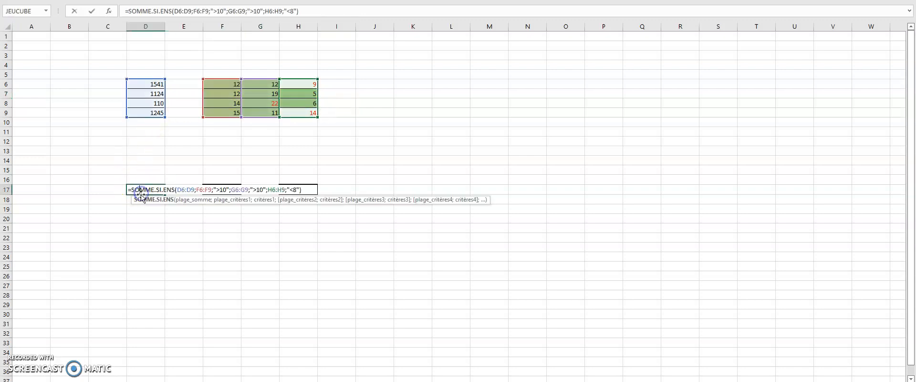
pyautogui.moveTo(146, 94); pyautogui.dragTo(152, 103)
pyautogui.moveTo(121, 170); pyautogui.dragTo(173, 206)
pyautogui.click(143, 180)
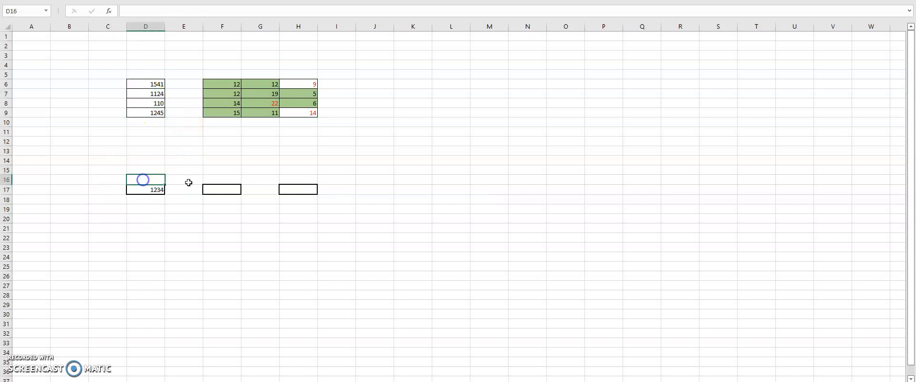
# Step: Enter =MOYENNE.SI.ENS(D6:D9;F6:F9;"=12";G6:G9;">20") in F17
pyautogui.click(224, 191)
pyautogui.write('=moye')
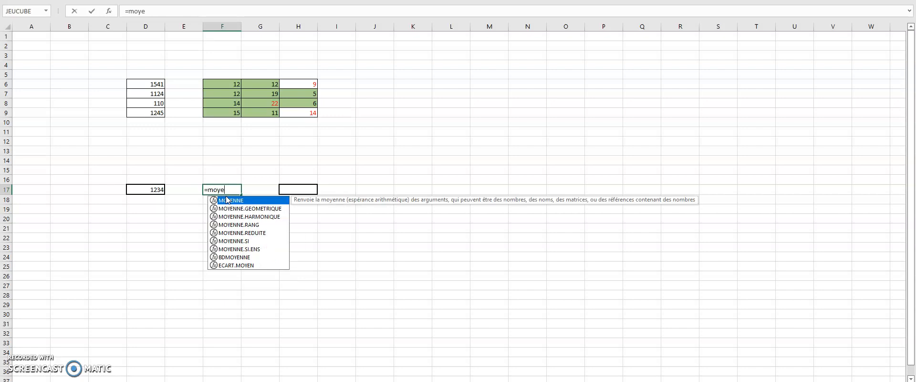
pyautogui.write('nne.si.ens(')
pyautogui.moveTo(146, 86); pyautogui.dragTo(144, 111)
pyautogui.write(';')
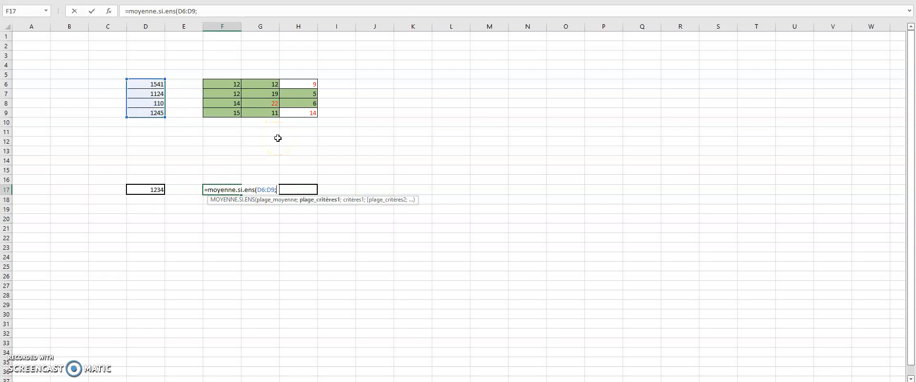
pyautogui.moveTo(221, 84); pyautogui.dragTo(219, 116)
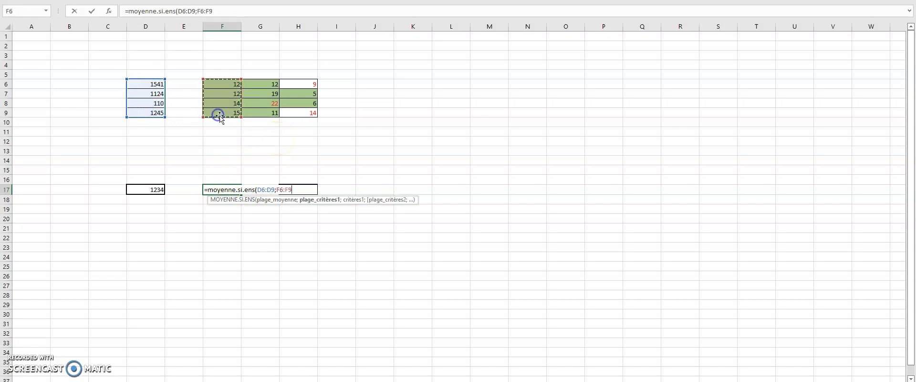
pyautogui.write(';')
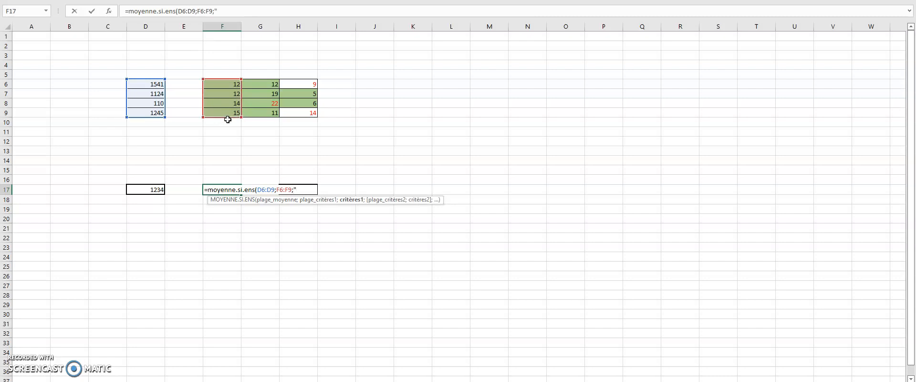
pyautogui.write('"=12";')
pyautogui.moveTo(268, 85); pyautogui.dragTo(273, 112)
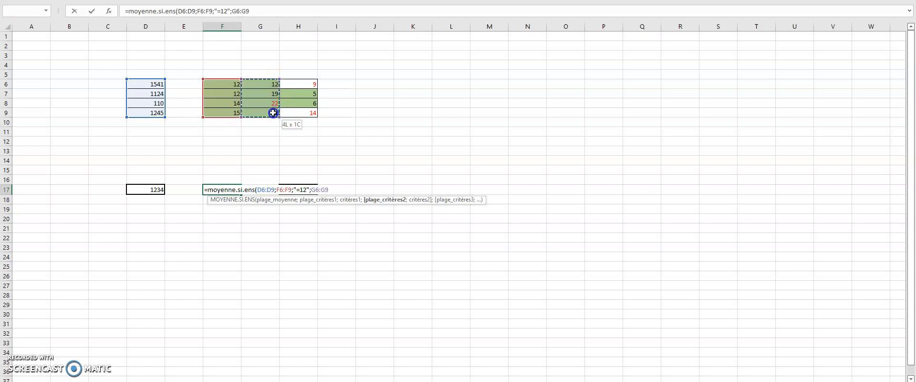
pyautogui.write(';')
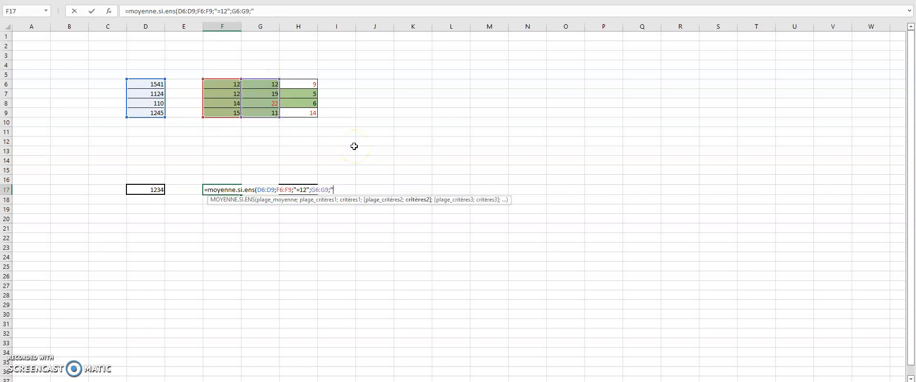
pyautogui.write('">20")')
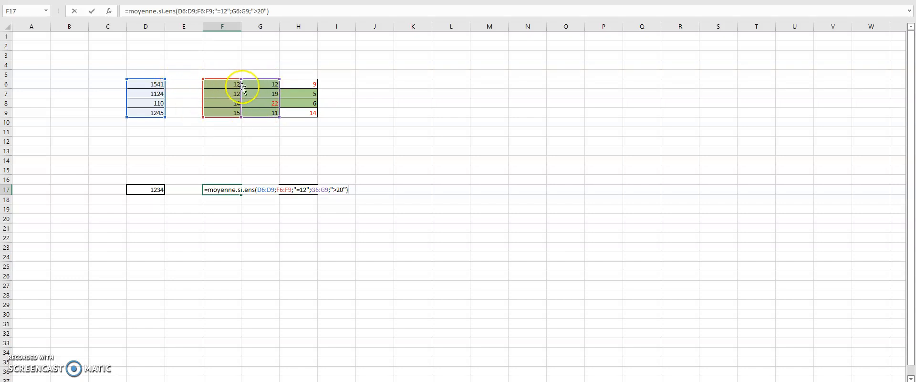
pyautogui.press('Return')
# Step: Change the G6:G9 criterion in the F17 average formula to ">10"
pyautogui.click(231, 190)
pyautogui.click(295, 13)
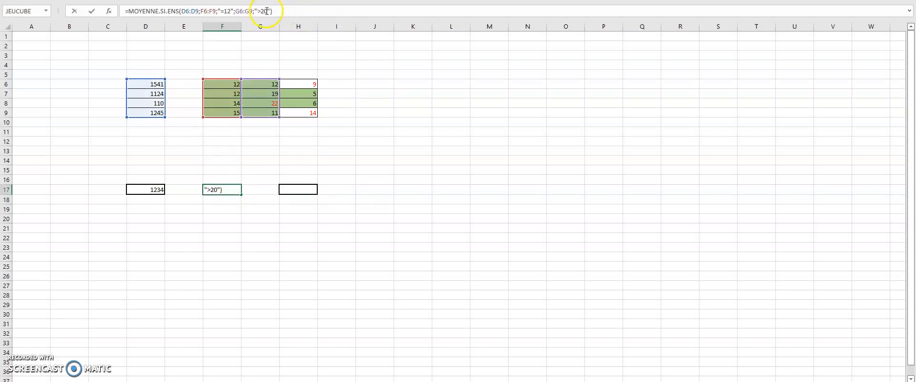
pyautogui.doubleClick(222, 189)
pyautogui.click(346, 188)
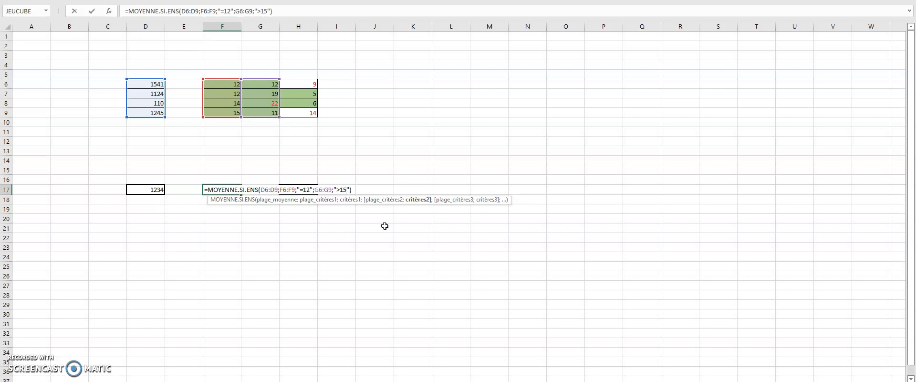
pyautogui.press('Return')
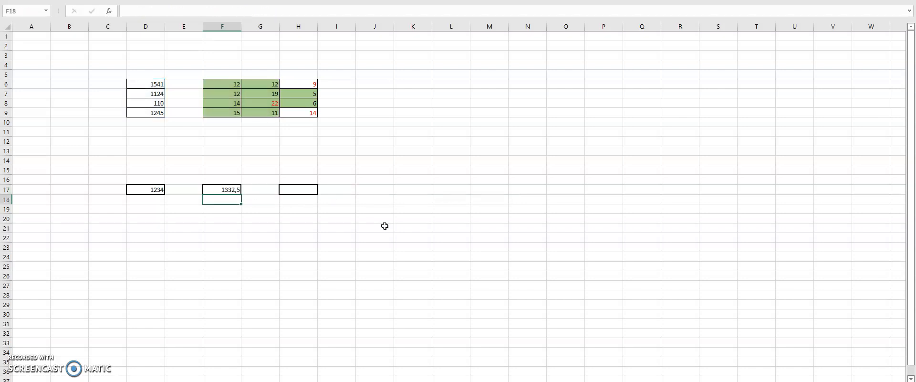
# Step: Review the F17 formula and check it against the values in D6 and D7 that it averages
pyautogui.click(235, 190)
pyautogui.click(300, 7)
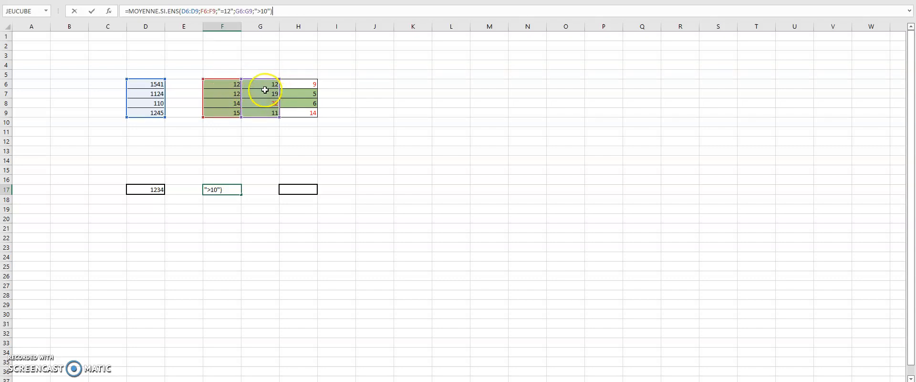
pyautogui.press('Return')
pyautogui.click(144, 84)
pyautogui.click(146, 94)
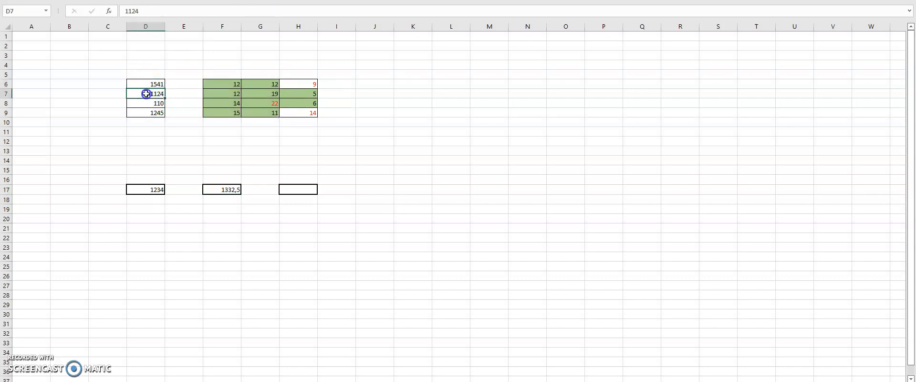
pyautogui.moveTo(147, 84); pyautogui.dragTo(151, 93)
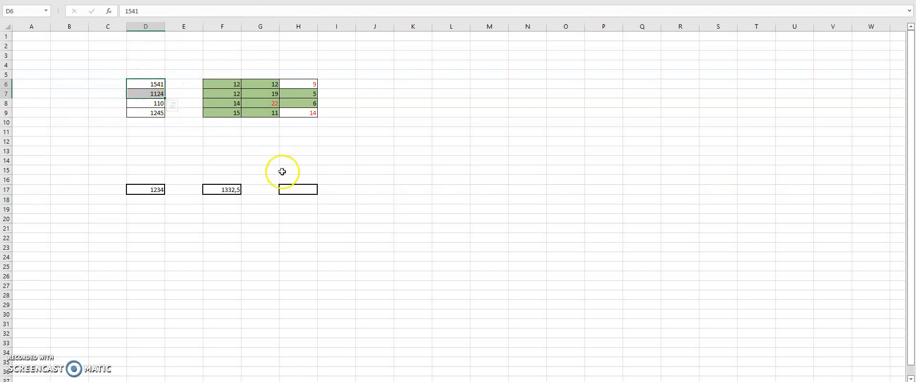
pyautogui.click(374, 179)
# Step: Enter =NB.SI.ENS(D6:D9;">1000";F6:F9;"=12") in H17
pyautogui.click(301, 189)
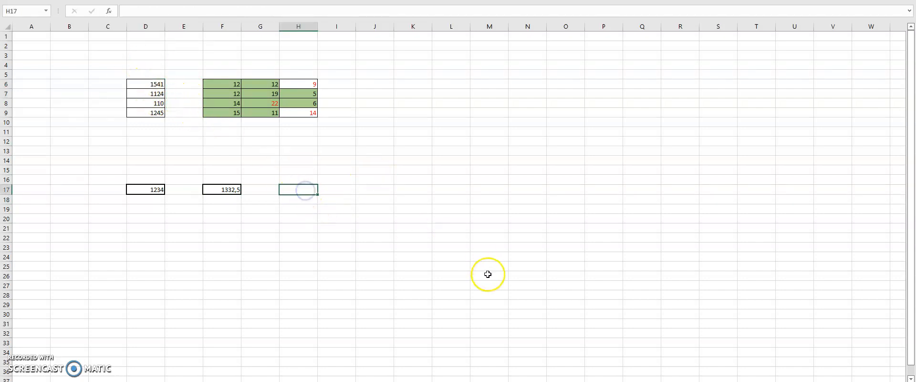
pyautogui.write('=nb.si')
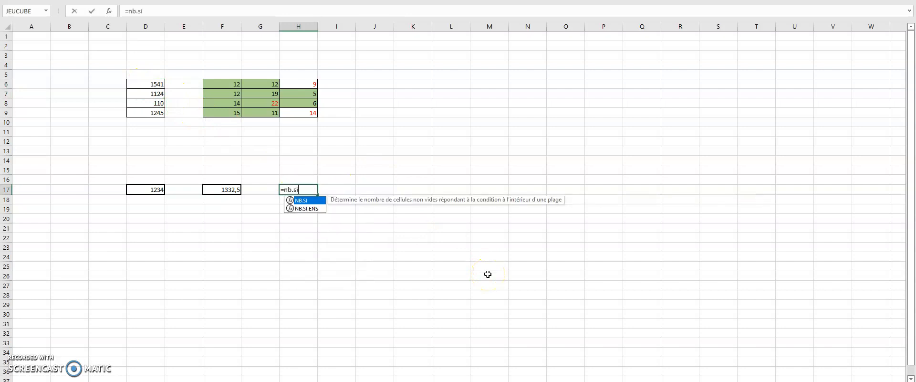
pyautogui.write('.ens(')
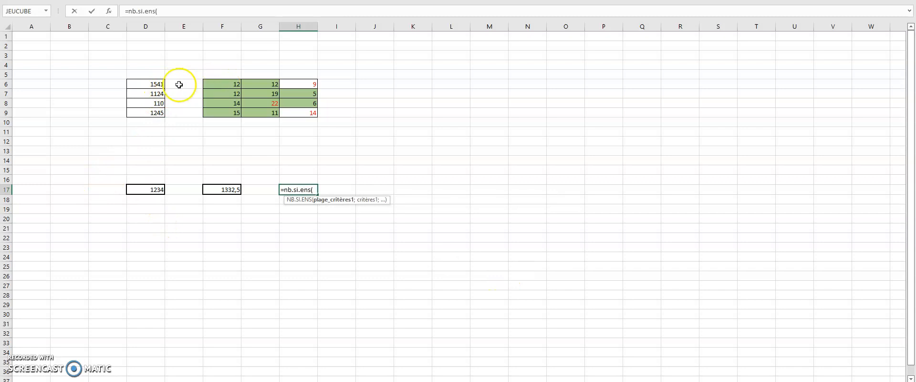
pyautogui.moveTo(155, 84); pyautogui.dragTo(156, 116)
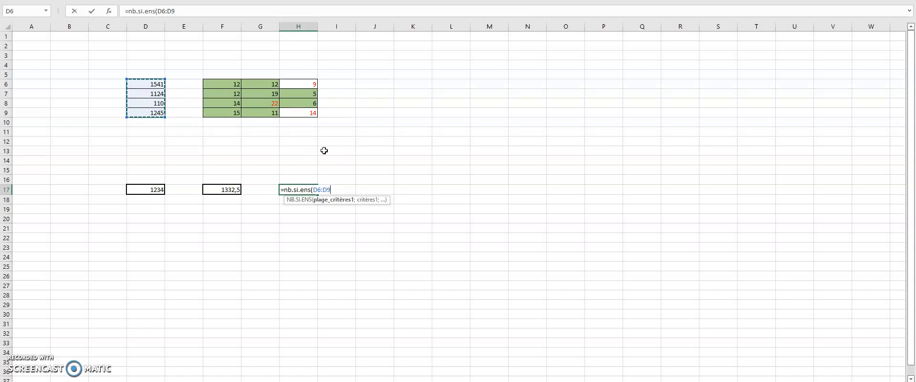
pyautogui.write(';">')
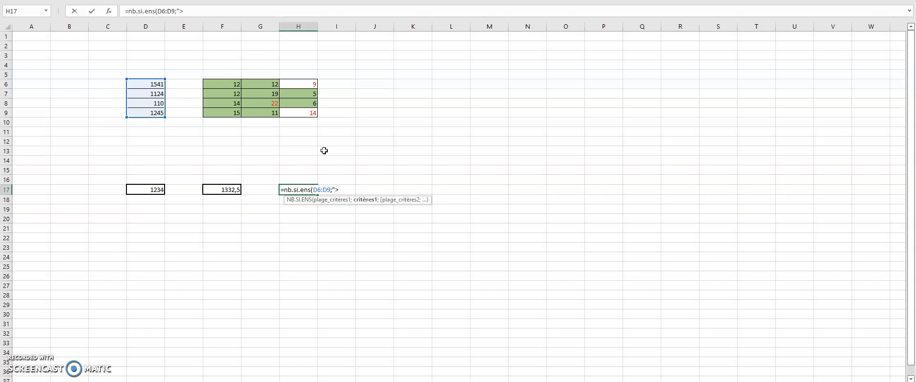
pyautogui.write('1000";')
pyautogui.moveTo(229, 84); pyautogui.dragTo(232, 109)
pyautogui.write(';"=12"')
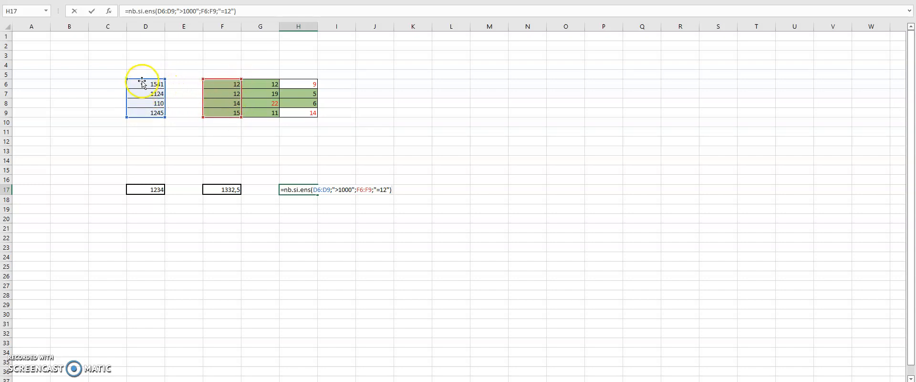
pyautogui.press('Return')
pyautogui.click(293, 189)
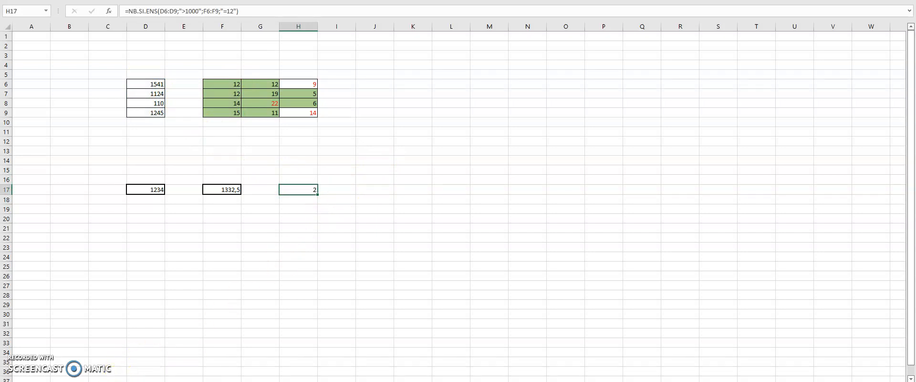
# Step: Switch to the worksheet with the Effectifs and monthly CA table and clear cell B13
pyautogui.hotkey('ctrl', 'pagedown')
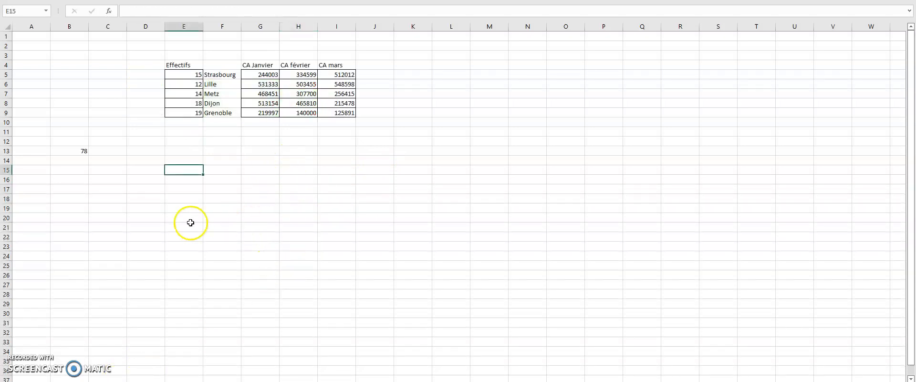
pyautogui.click(79, 154)
pyautogui.press('Delete')
# Step: Start a MOYENNE.SI.ENS formula in E15 that averages E5:E9 with the criterion ">250000" on G5:G9
pyautogui.click(186, 198)
pyautogui.click(208, 162)
pyautogui.click(200, 172)
pyautogui.click(201, 168)
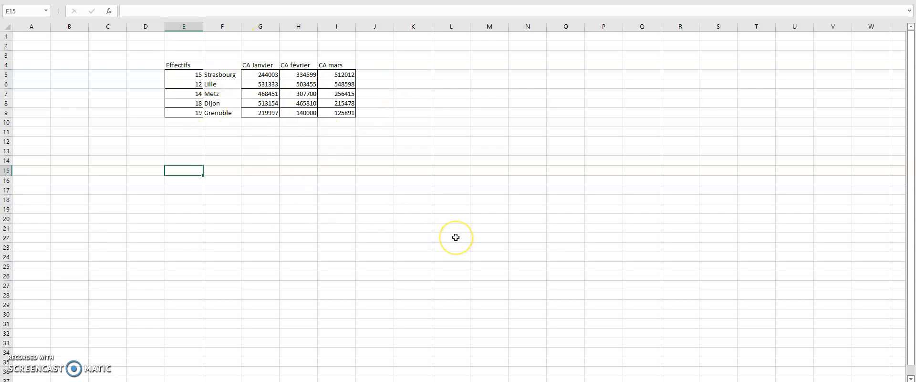
pyautogui.write('MOYENNE.SI.')
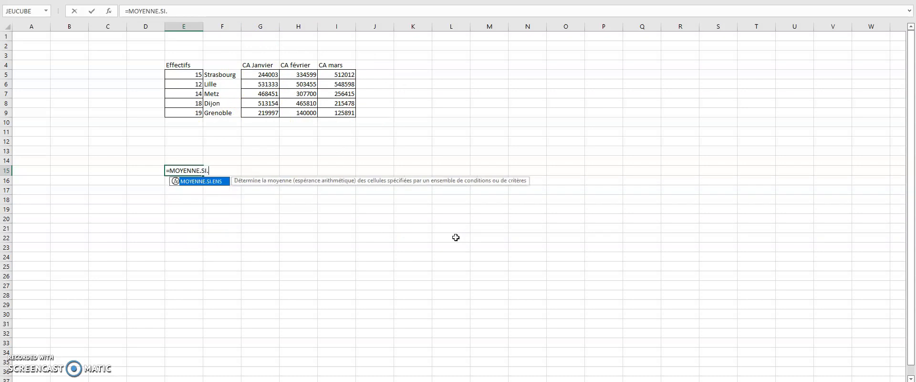
pyautogui.press('Tab')
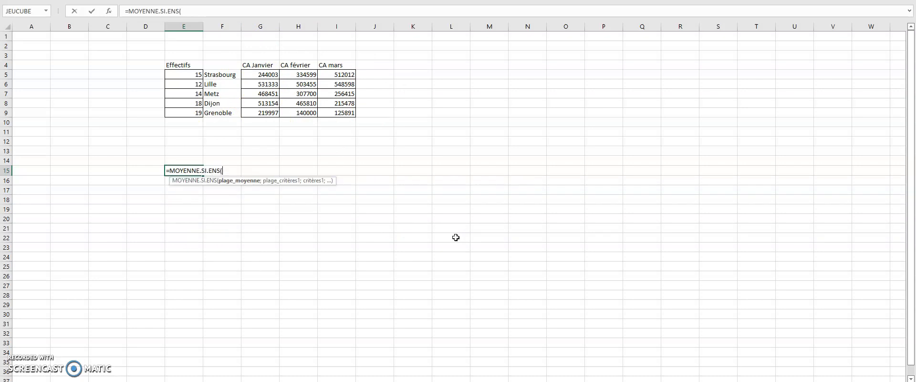
pyautogui.moveTo(196, 73); pyautogui.dragTo(191, 113)
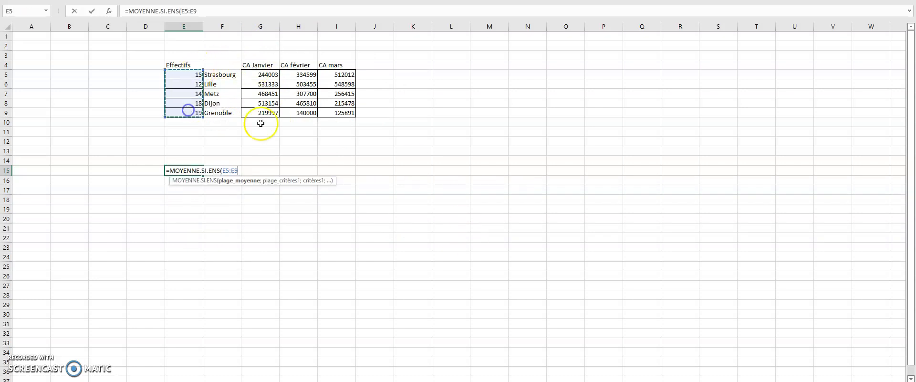
pyautogui.write(';')
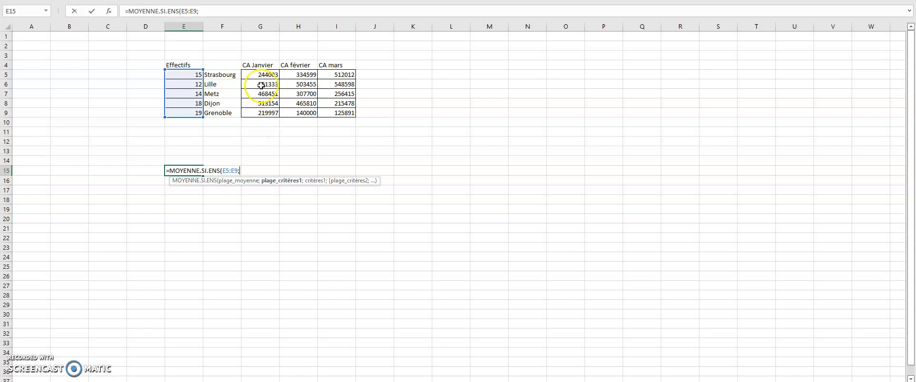
pyautogui.moveTo(266, 74); pyautogui.dragTo(267, 113)
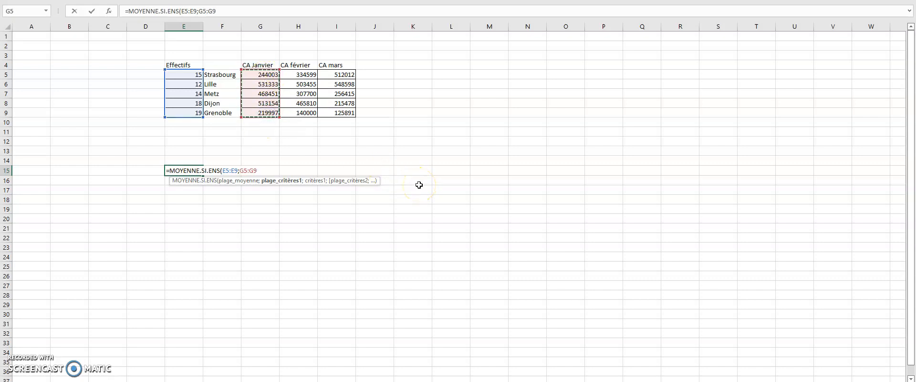
pyautogui.write(';">250000')
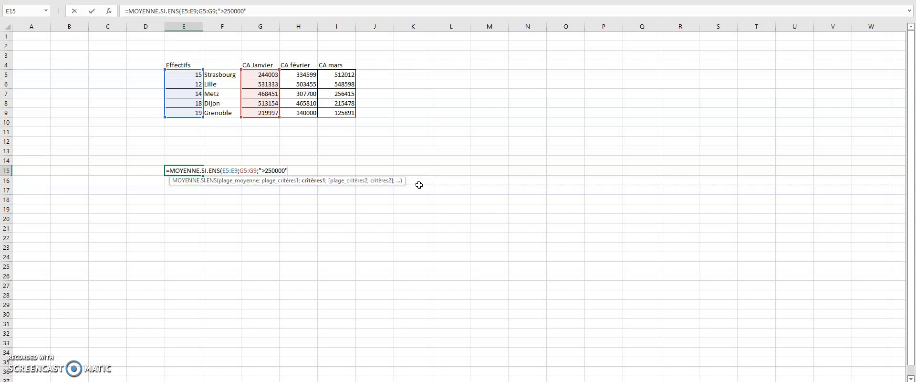
# Step: Add the second criterion ">300000" on H5:H9 to the E15 average and validate the formula
pyautogui.write('";')
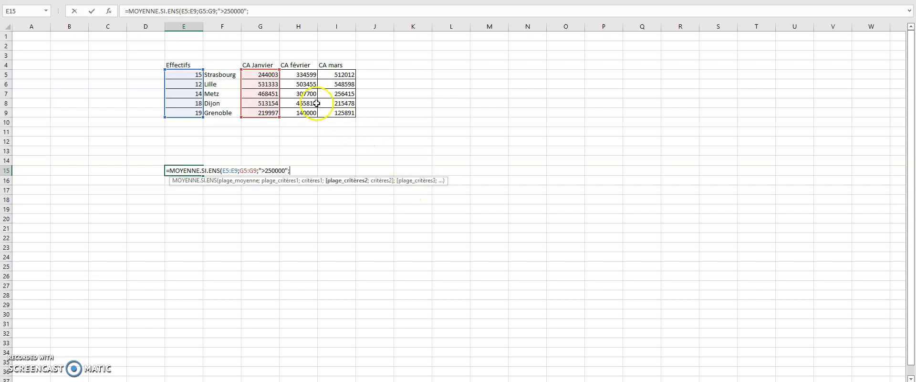
pyautogui.moveTo(305, 74); pyautogui.dragTo(306, 112)
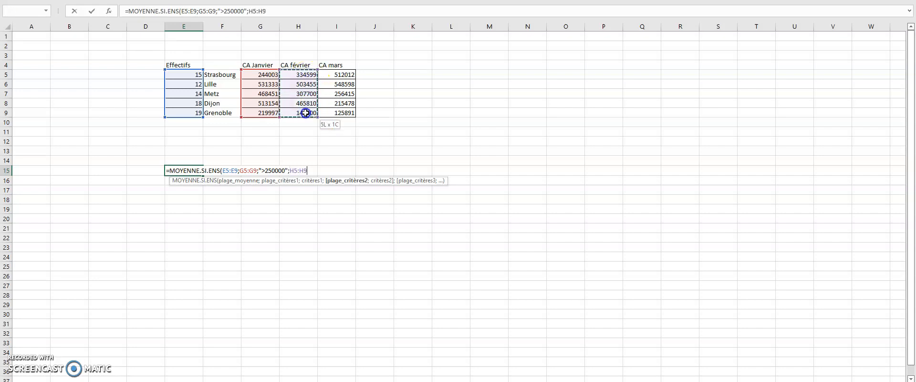
pyautogui.write(';"')
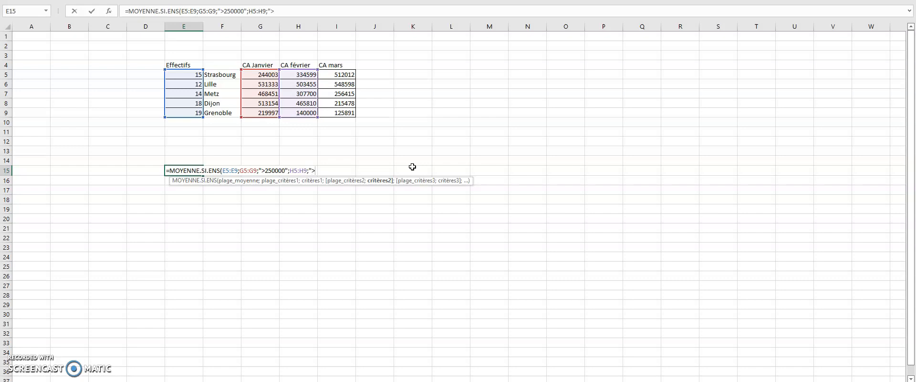
pyautogui.write('>300000";')
pyautogui.press('BackSpace')
pyautogui.write(')')
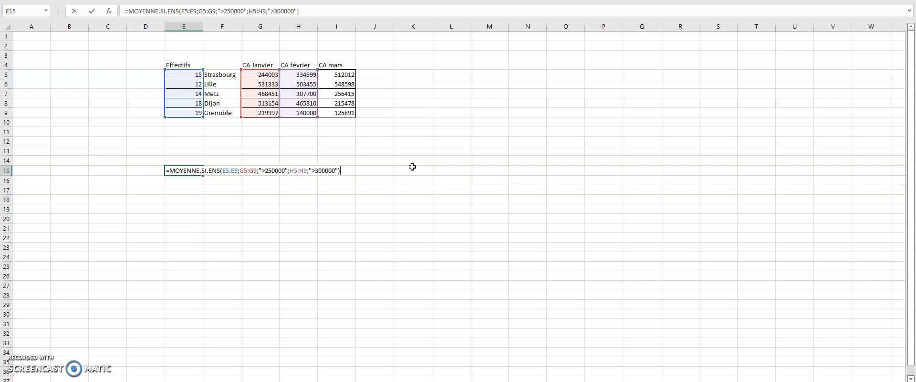
pyautogui.press('Return')
pyautogui.click(190, 171)
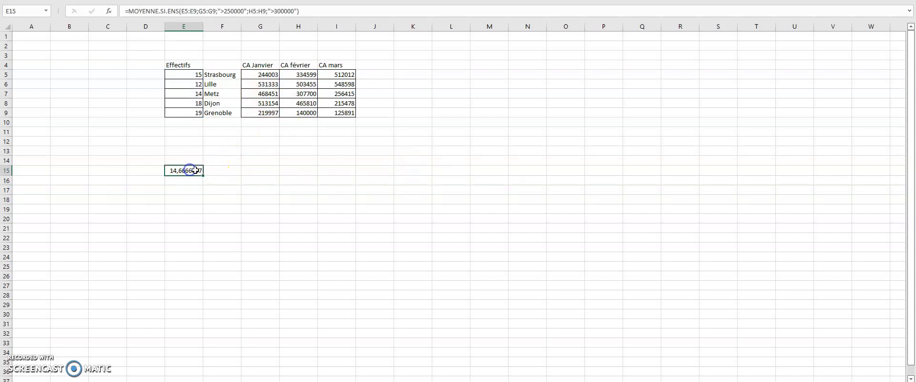
# Step: Review the E15 formula's January criterion and fill the matching CA Janvier cells G6:G8 in green
pyautogui.click(317, 11)
pyautogui.doubleClick(189, 170)
pyautogui.click(240, 170)
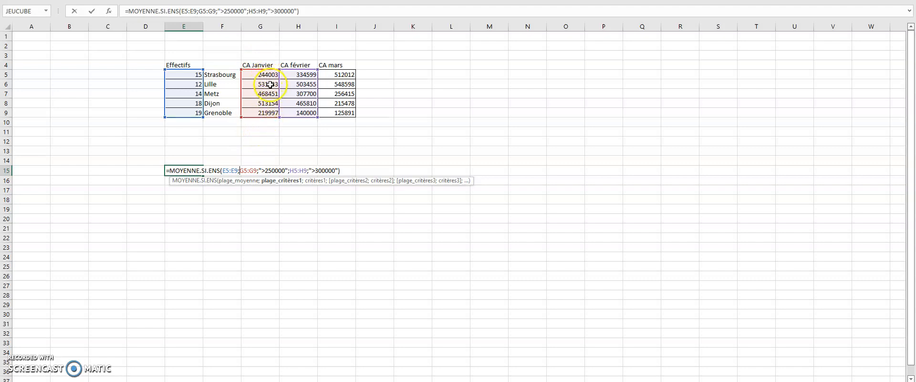
pyautogui.press('Return')
pyautogui.moveTo(262, 84); pyautogui.dragTo(264, 102)
pyautogui.click(210, 164)
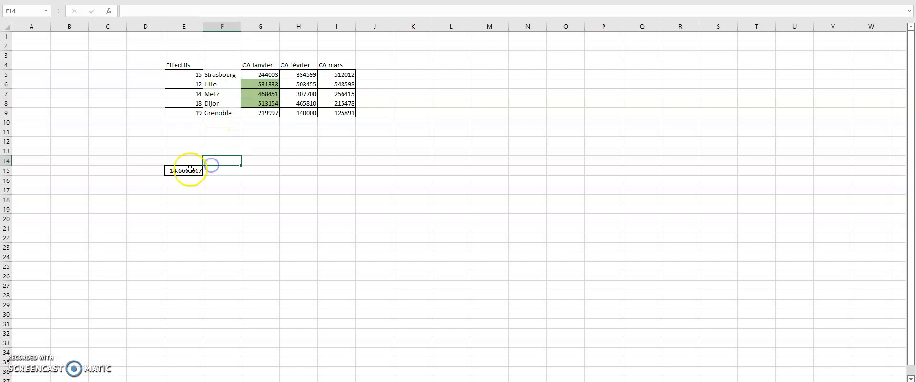
# Step: Review the E15 formula's February criterion and fill the matching CA février cells H5:H8 in green
pyautogui.doubleClick(185, 169)
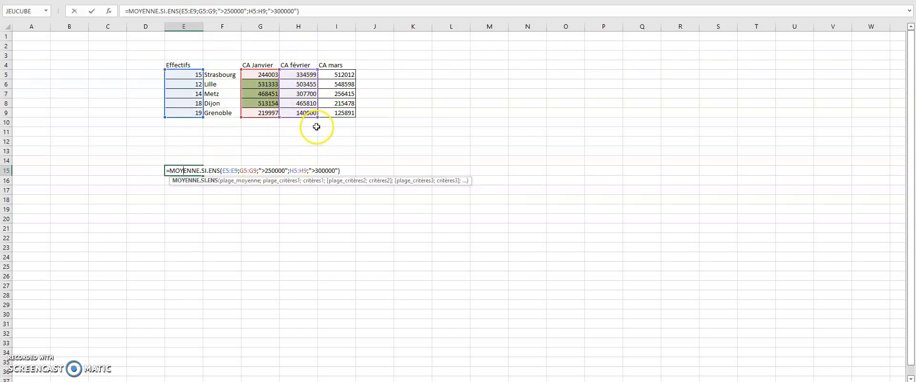
pyautogui.press('Return')
pyautogui.click(306, 73)
pyautogui.keyDown('ctrl'); pyautogui.click(307, 84); pyautogui.keyUp('ctrl')
pyautogui.keyDown('ctrl'); pyautogui.click(308, 94); pyautogui.keyUp('ctrl')
pyautogui.keyDown('ctrl'); pyautogui.click(308, 103); pyautogui.keyUp('ctrl')
pyautogui.click(382, 109)
pyautogui.moveTo(309, 75); pyautogui.dragTo(308, 102)
pyautogui.click(303, 182)
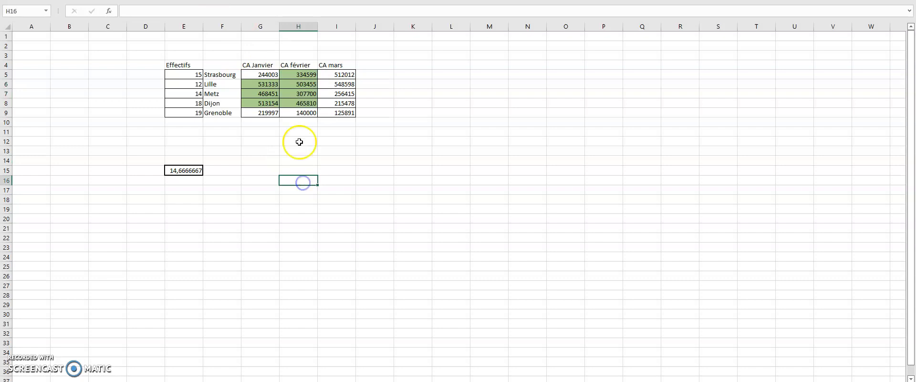
# Step: Check the E15 average formula against the staff numbers in E6:E8, whose rows meet both criteria
pyautogui.click(172, 179)
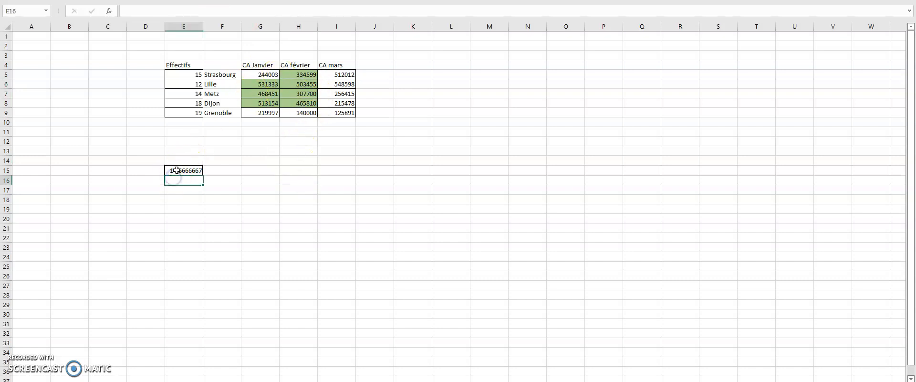
pyautogui.doubleClick(176, 169)
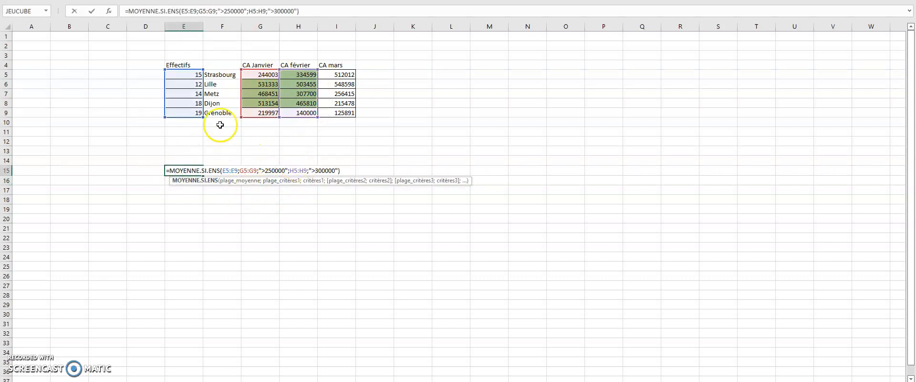
pyautogui.moveTo(193, 84); pyautogui.dragTo(197, 103)
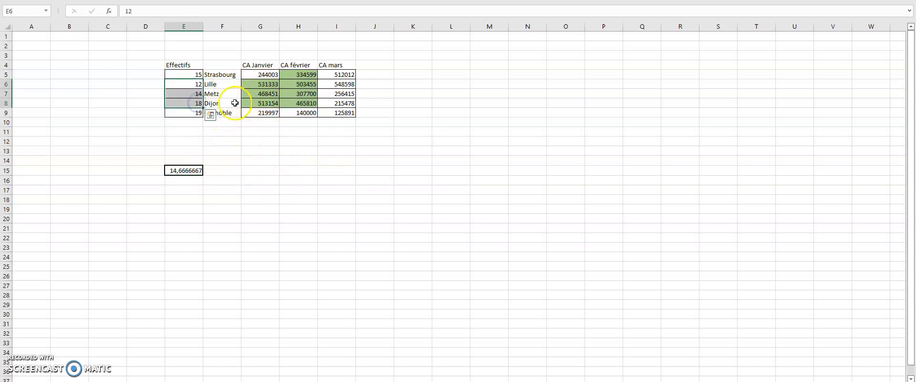
pyautogui.click(247, 160)
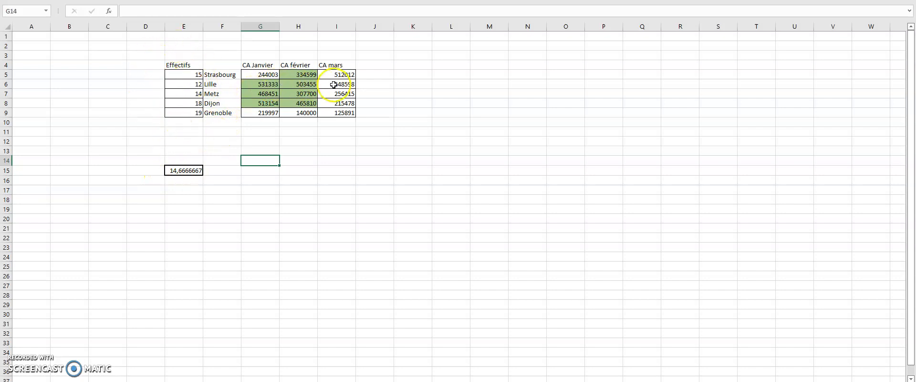
# Step: Add a third criterion ">500000" on the CA mars range I5:I9 to the E15 average formula
pyautogui.click(180, 169)
pyautogui.click(315, 11)
pyautogui.press('BackSpace')
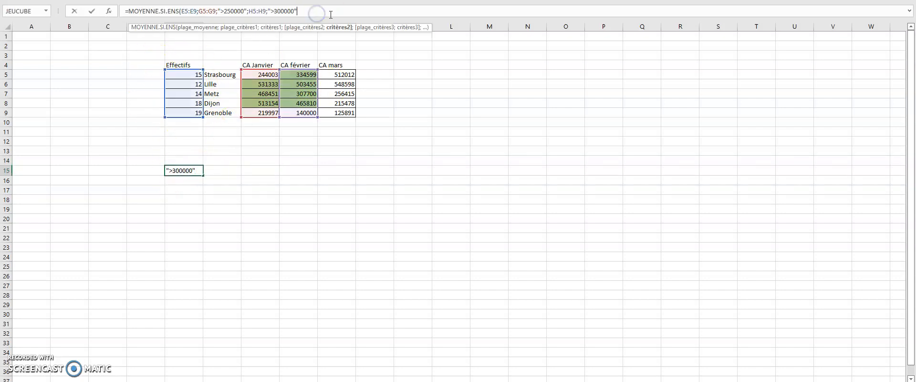
pyautogui.write(';')
pyautogui.moveTo(336, 73); pyautogui.dragTo(337, 115)
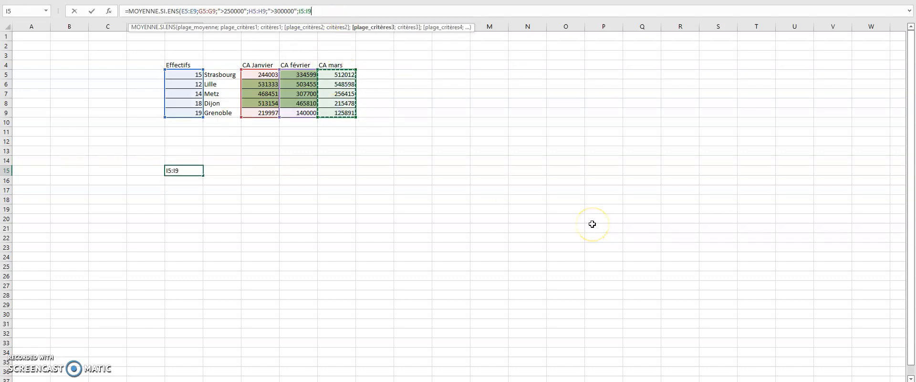
pyautogui.write(';')
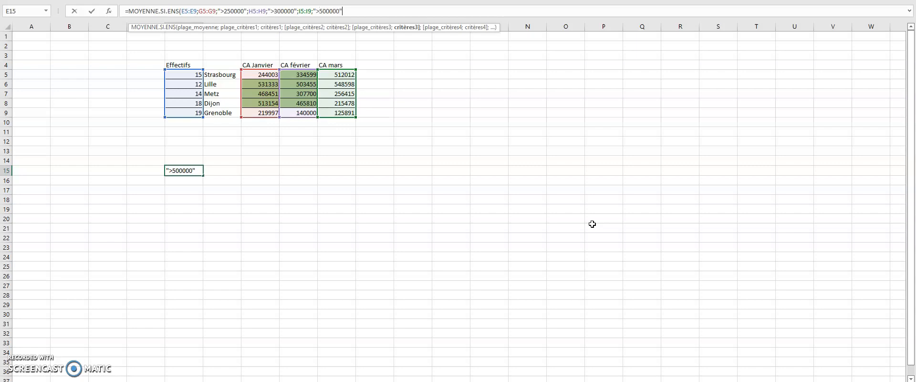
pyautogui.write('">500000"')
pyautogui.press('Return')
# Step: Fill the CA mars cell I6 in green and check E6 against the E15 average
pyautogui.click(342, 85)
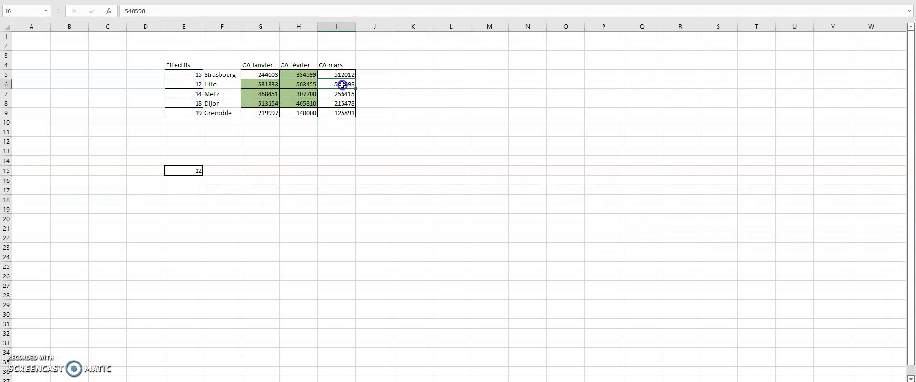
pyautogui.click(409, 139)
pyautogui.moveTo(184, 84); pyautogui.dragTo(341, 86)
pyautogui.click(187, 85)
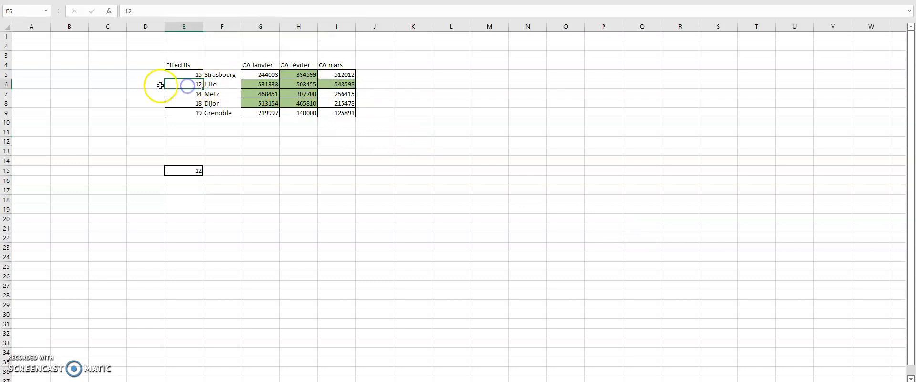
pyautogui.click(190, 166)
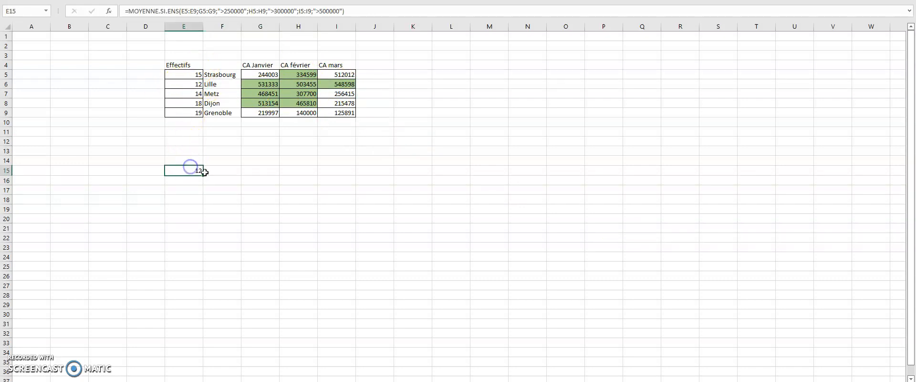
pyautogui.click(217, 190)
pyautogui.click(181, 194)
pyautogui.write('=')
pyautogui.click(188, 170)
pyautogui.click(177, 208)
pyautogui.press('Up')
pyautogui.press('Up')
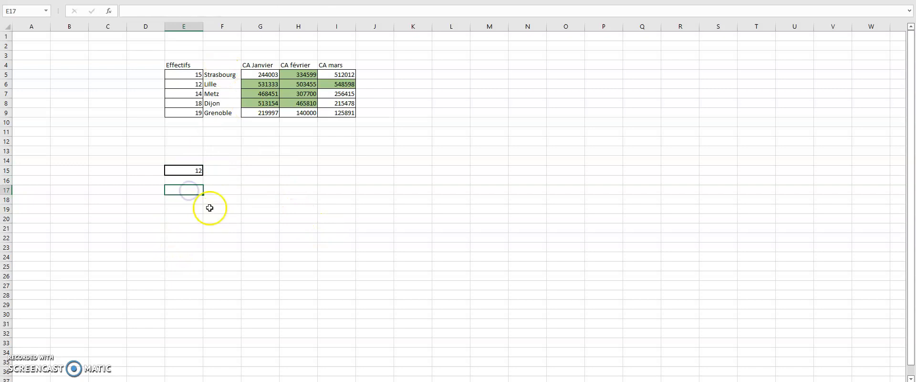
# Step: Change the function in E15 from MOYENNE.SI.ENS to SOMME.SI.ENS, keeping the same ranges and criteria
pyautogui.click(186, 167)
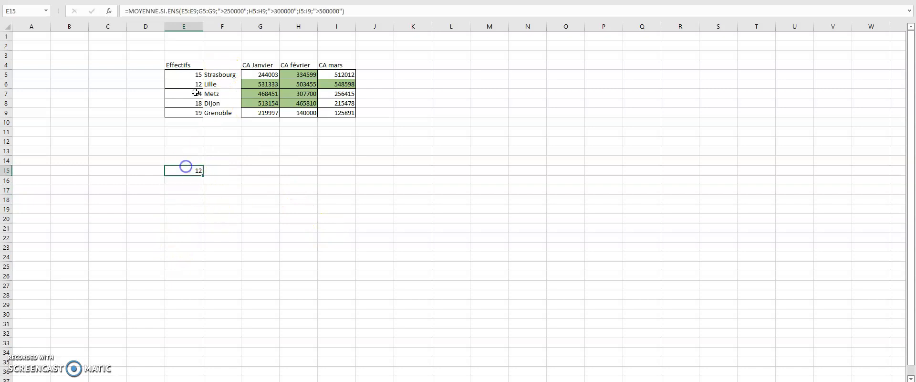
pyautogui.click(158, 10)
pyautogui.doubleClick(186, 171)
pyautogui.click(188, 170)
pyautogui.write('somme')
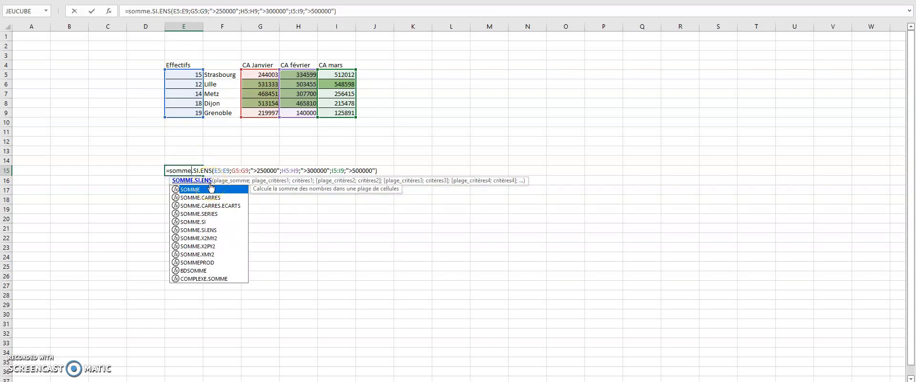
pyautogui.press('Return')
# Step: Check the E15 sum against the Effectifs in E5:E9 and the Lille row values that meet all three criteria
pyautogui.click(198, 171)
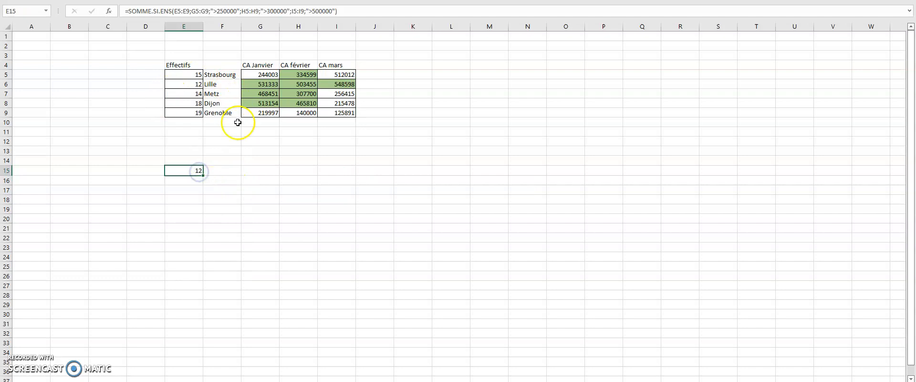
pyautogui.moveTo(191, 77); pyautogui.dragTo(194, 110)
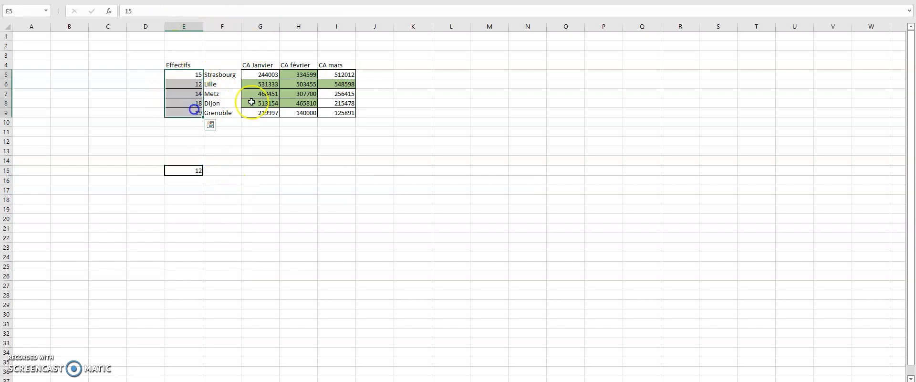
pyautogui.click(263, 86)
pyautogui.click(349, 85)
pyautogui.click(305, 85)
pyautogui.click(195, 81)
# Step: Remove the ">500000" criterion on I5:I9 from the E15 SOMME.SI.ENS formula
pyautogui.click(194, 171)
pyautogui.click(335, 10)
pyautogui.moveTo(335, 10); pyautogui.dragTo(289, 11)
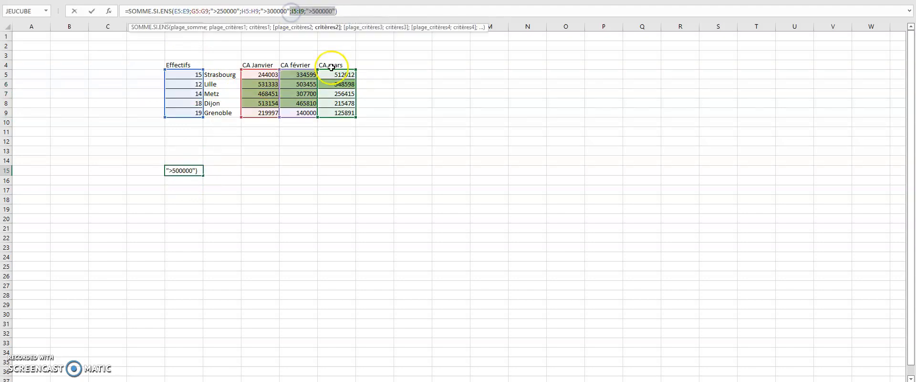
pyautogui.press('BackSpace')
pyautogui.press('Return')
# Step: Check the E15 sum against the staff numbers in E6:E8
pyautogui.click(266, 93)
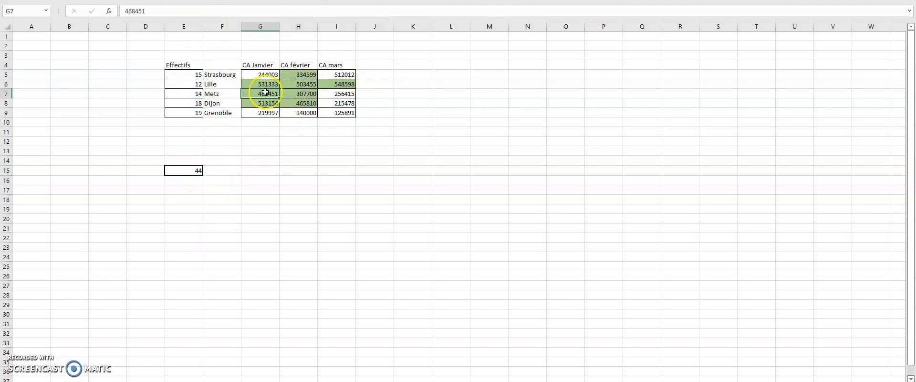
pyautogui.moveTo(191, 84); pyautogui.dragTo(191, 100)
pyautogui.click(191, 172)
# Step: Enter an NB.SI.ENS formula in H15 with the criteria ">15" on E5:E9 and ">250000" on G5:G9
pyautogui.click(288, 187)
pyautogui.press('Up')
pyautogui.press('Up')
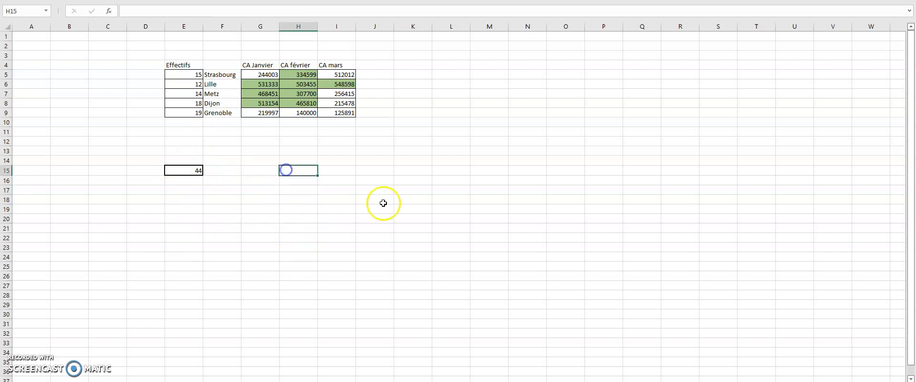
pyautogui.write('=nb.s')
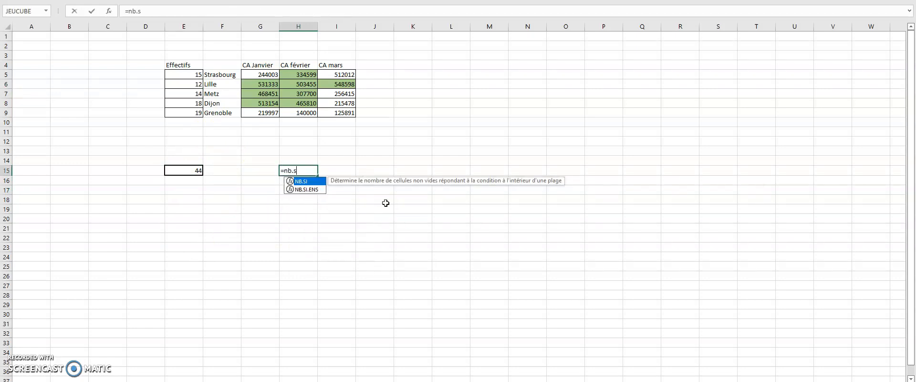
pyautogui.write('i.ens(')
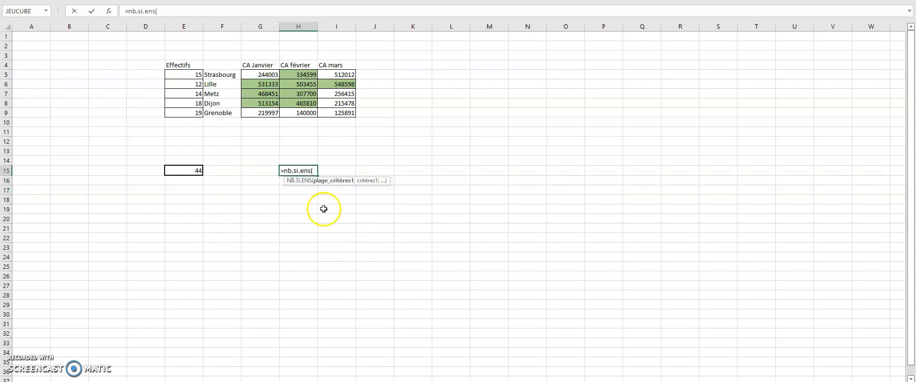
pyautogui.moveTo(184, 74); pyautogui.dragTo(186, 118)
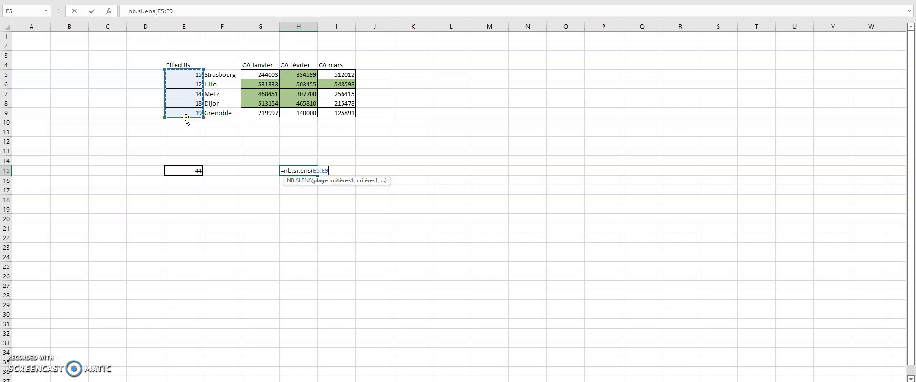
pyautogui.write(';">15')
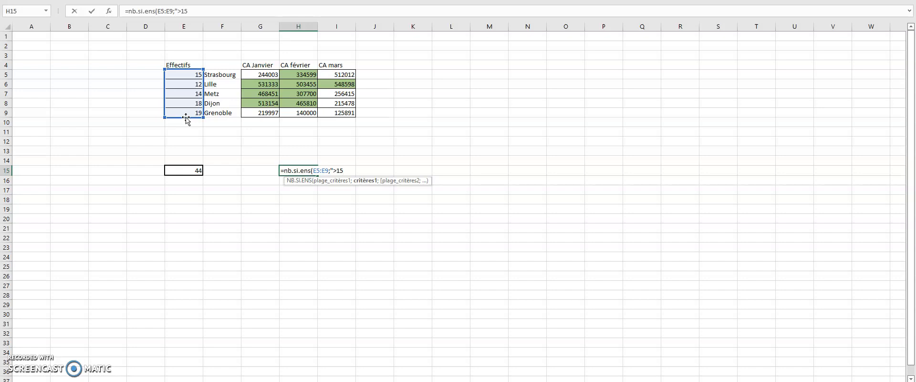
pyautogui.write(';')
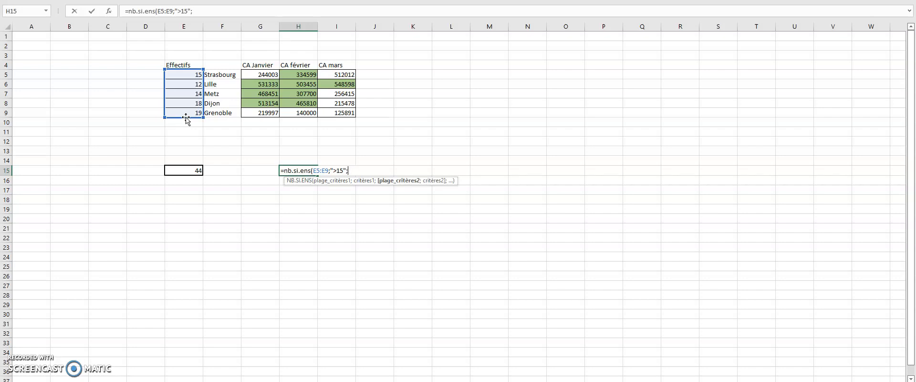
pyautogui.moveTo(261, 74); pyautogui.dragTo(261, 110)
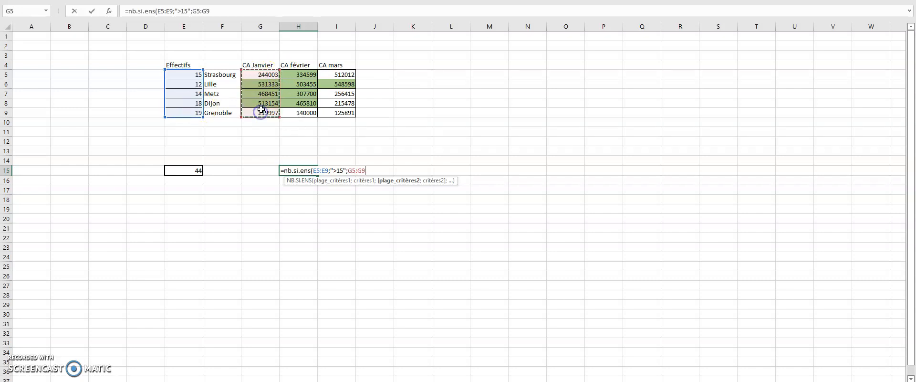
pyautogui.write(';">250000')
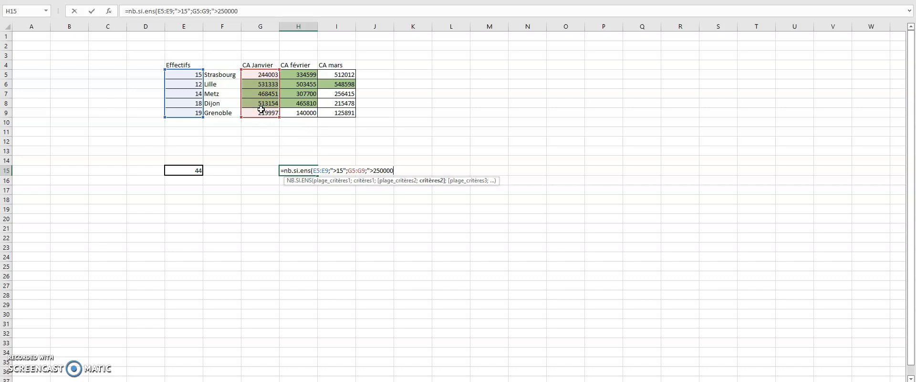
pyautogui.press('Return')
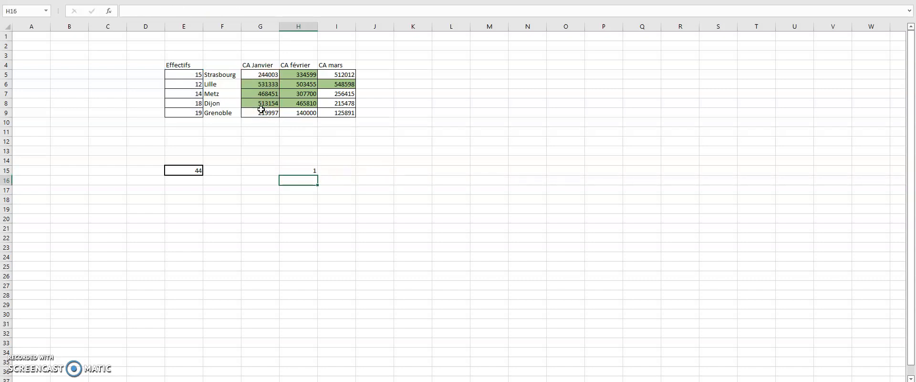
# Step: Replace the green highlighting on the revenue table in F4:J11 with a white fill
pyautogui.click(293, 170)
pyautogui.moveTo(261, 84); pyautogui.dragTo(343, 108)
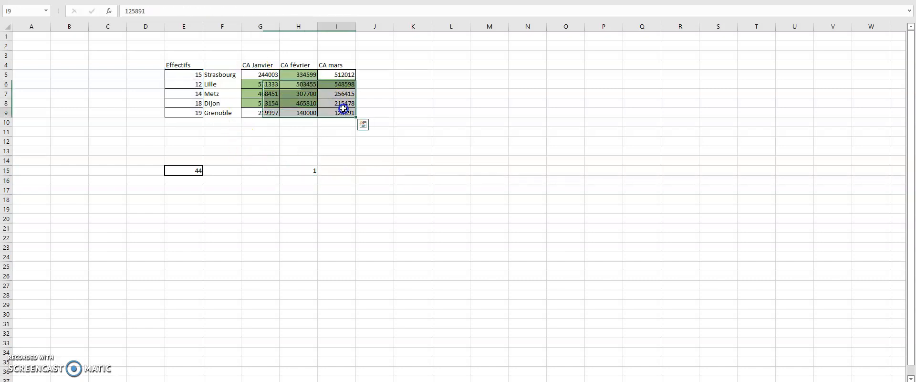
pyautogui.moveTo(222, 65); pyautogui.dragTo(388, 133)
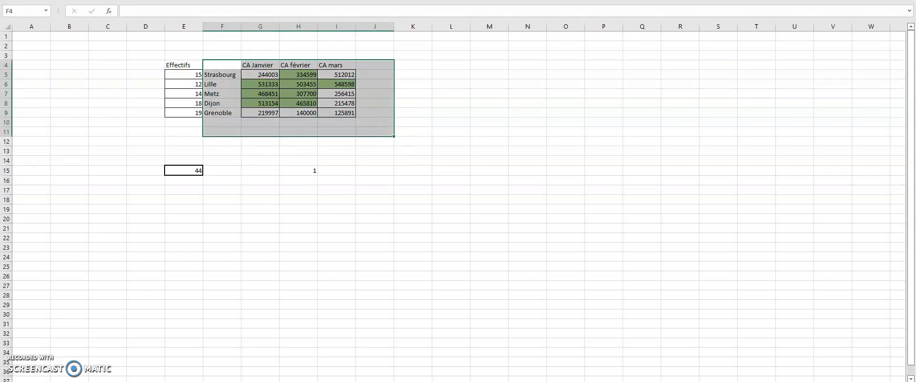
# Step: Mark the Effectifs for the ">15" criterion of H15, with red text in E6:E7 and green fill in E5 and E8:E9
pyautogui.click(306, 172)
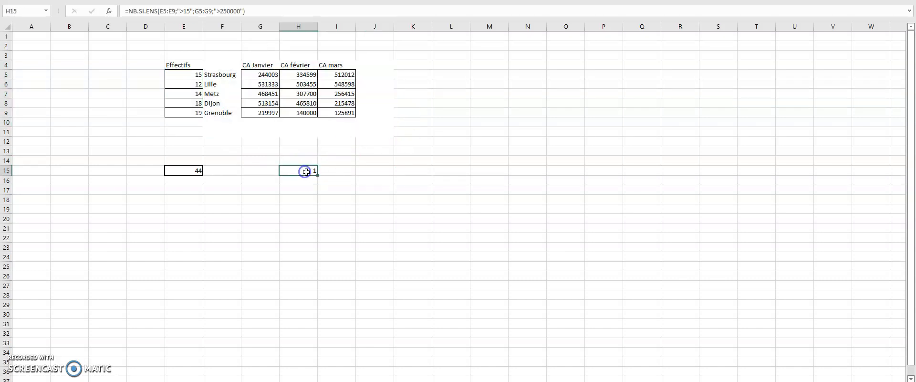
pyautogui.doubleClick(305, 172)
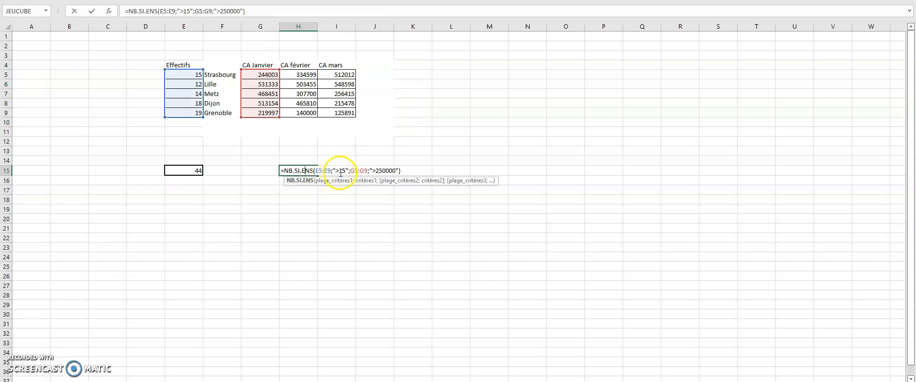
pyautogui.press('Return')
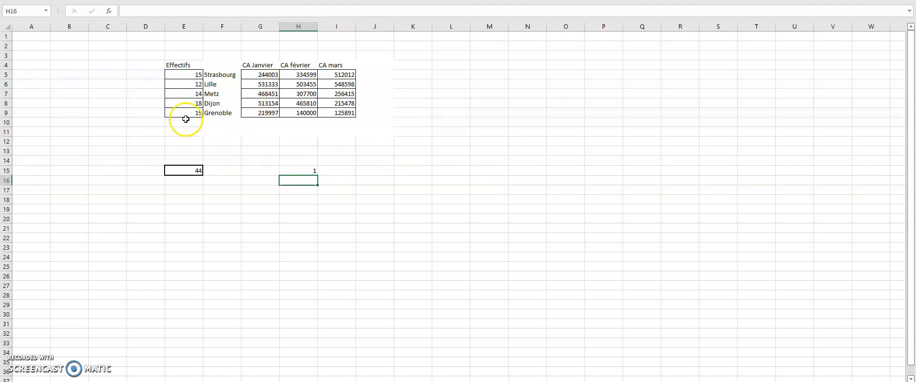
pyautogui.click(186, 119)
pyautogui.moveTo(193, 93); pyautogui.dragTo(194, 84)
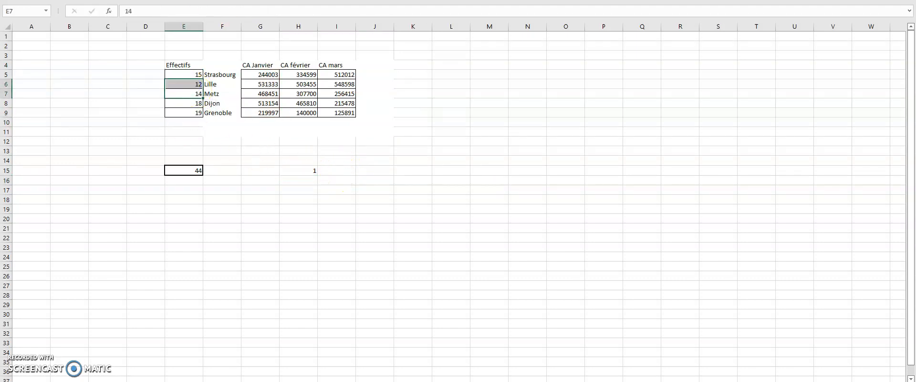
pyautogui.click(183, 74)
pyautogui.moveTo(191, 103); pyautogui.dragTo(191, 113)
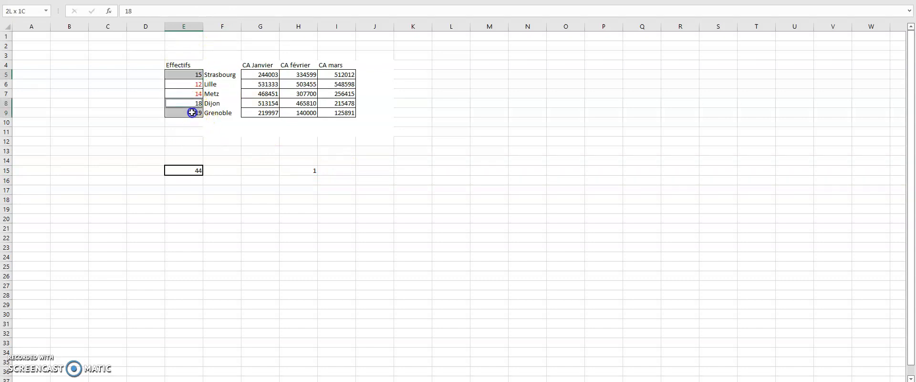
pyautogui.click(194, 0)
pyautogui.click(261, 0)
# Step: Mark the CA Janvier values for the ">250000" criterion, with red text in G5 and G9 and green fill in G6:G8
pyautogui.click(309, 172)
pyautogui.doubleClick(302, 171)
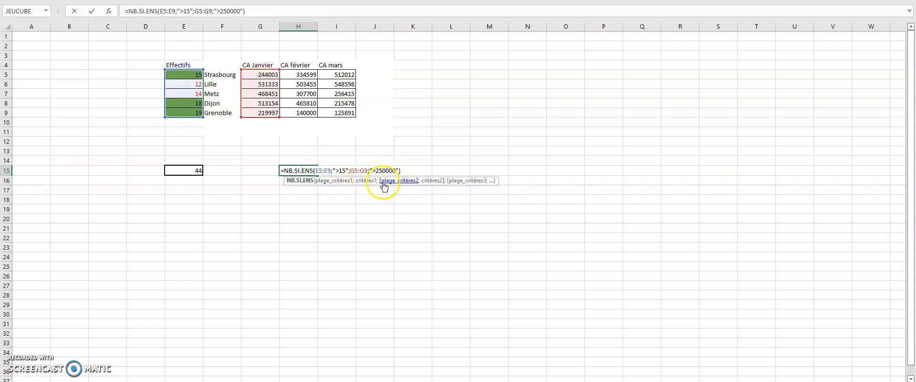
pyautogui.click(270, 75)
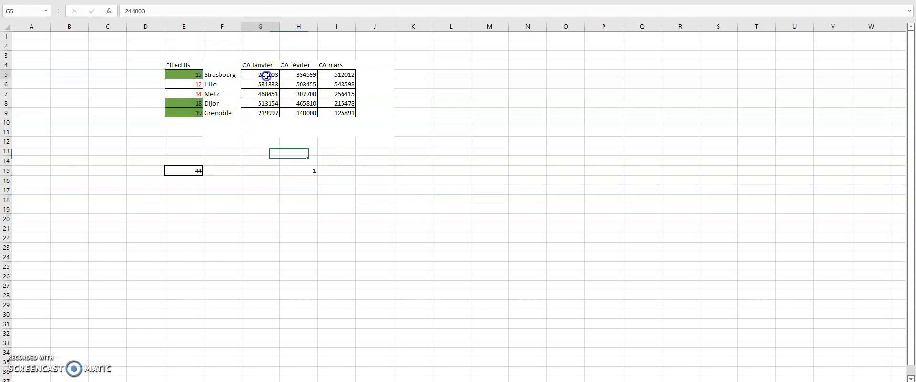
pyautogui.click(264, 86)
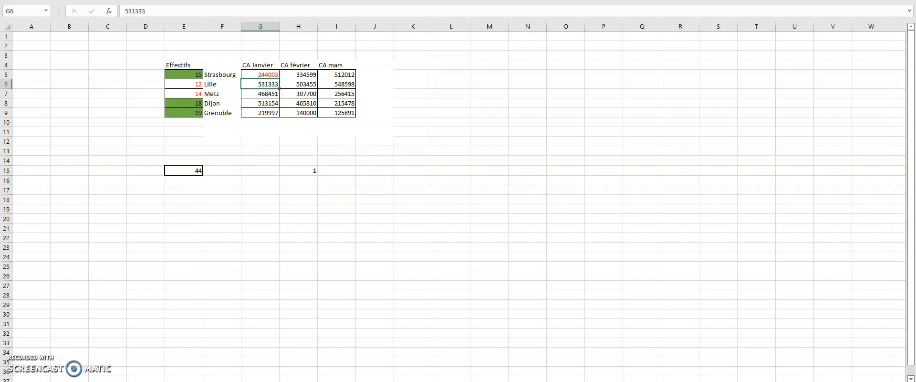
pyautogui.click(263, 93)
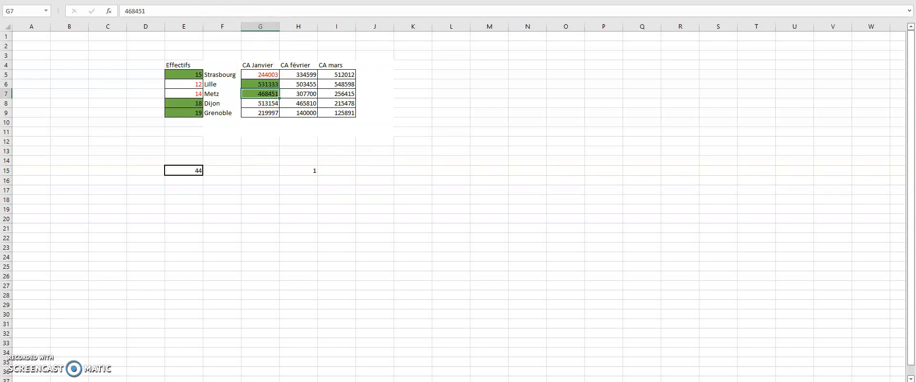
pyautogui.click(264, 103)
pyautogui.click(264, 112)
# Step: Check the H15 NB.SI.ENS count against the Dijon row, where E8 and G8 are both marked green
pyautogui.click(300, 170)
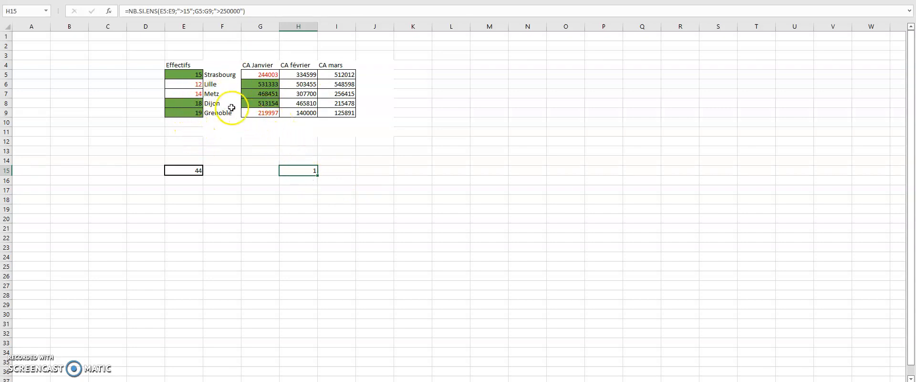
pyautogui.doubleClick(299, 169)
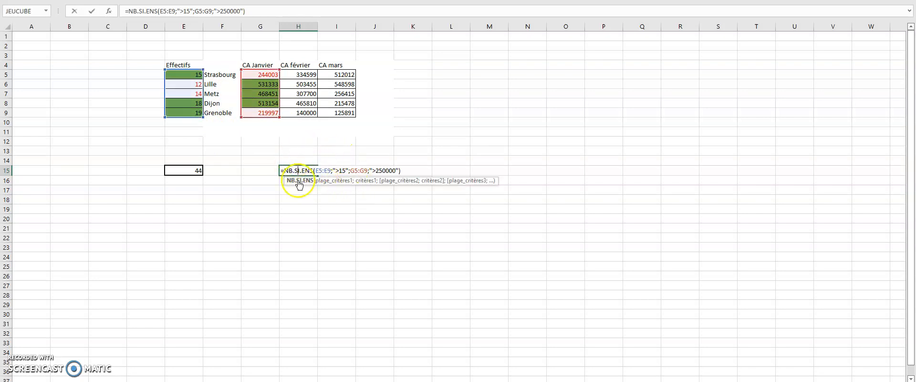
pyautogui.press('Return')
pyautogui.click(219, 103)
pyautogui.click(189, 104)
pyautogui.moveTo(189, 104); pyautogui.dragTo(265, 107)
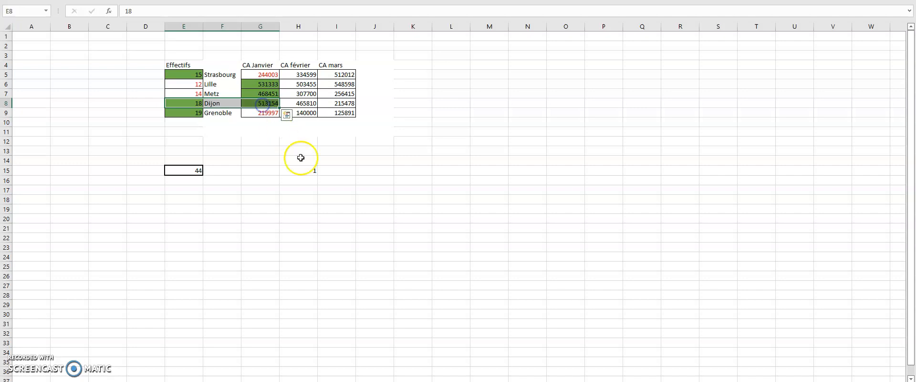
pyautogui.click(302, 168)
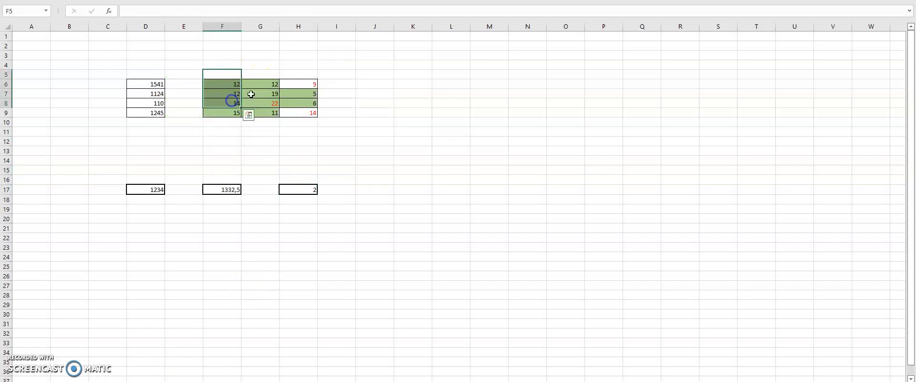
# Step: Examine the highlighted criteria values in F6:H9 on the sheet with results in D17, F17 and H17
pyautogui.moveTo(260, 84); pyautogui.dragTo(275, 95)
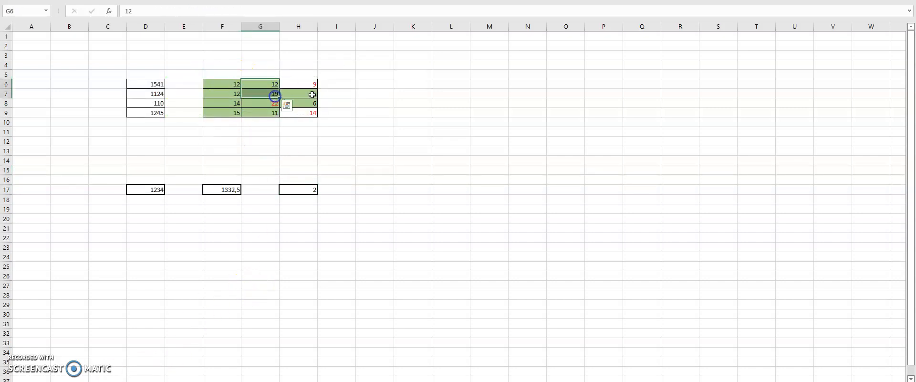